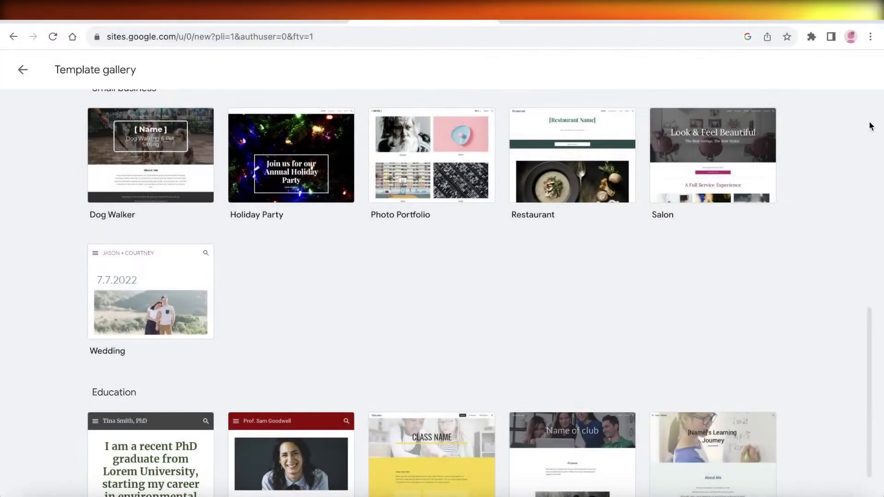
Scroll the Template gallery, then go back to the Sites home page
scroll(839, 113, "up", 7)
scroll(792, 138, "up", 3)
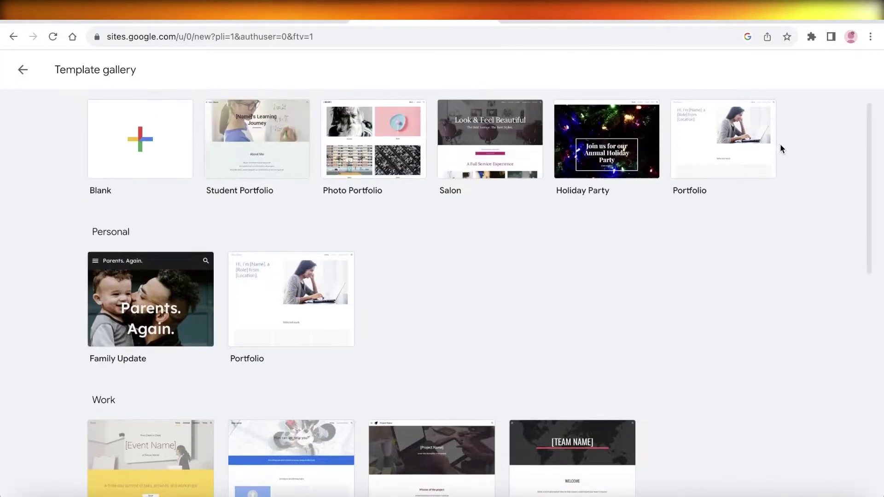
left_click(23, 69)
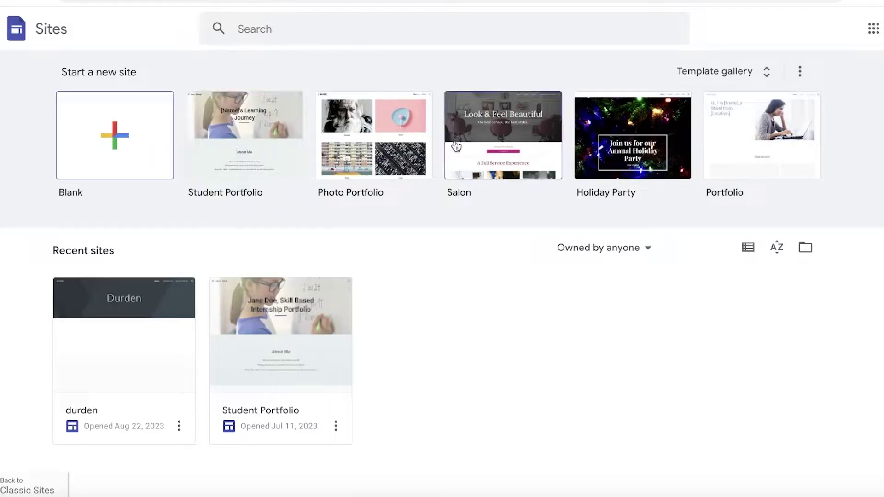
Create a blank site and name it 'Paris Travel Diaries'
left_click(88, 136)
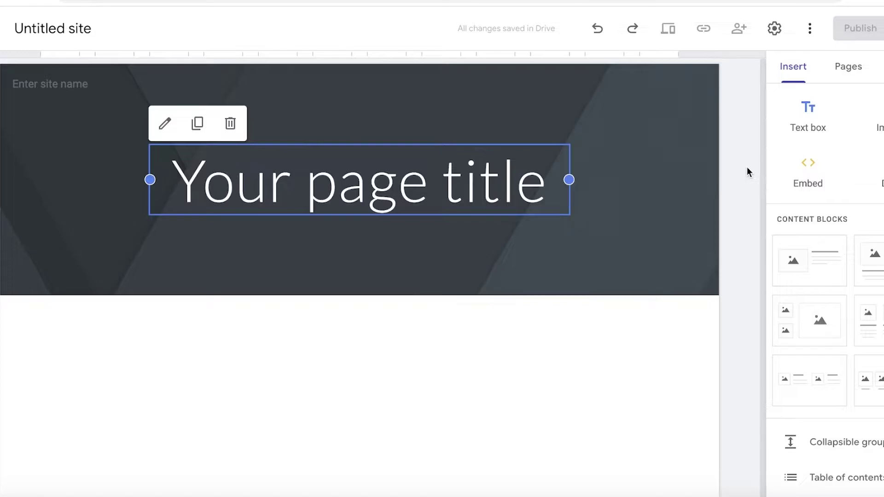
left_click(37, 92)
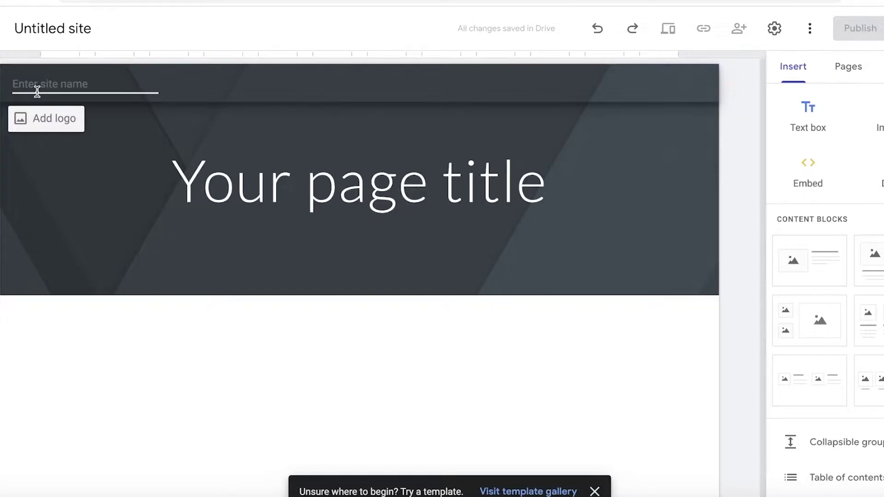
type("Paris Travel Diaries")
key("Return")
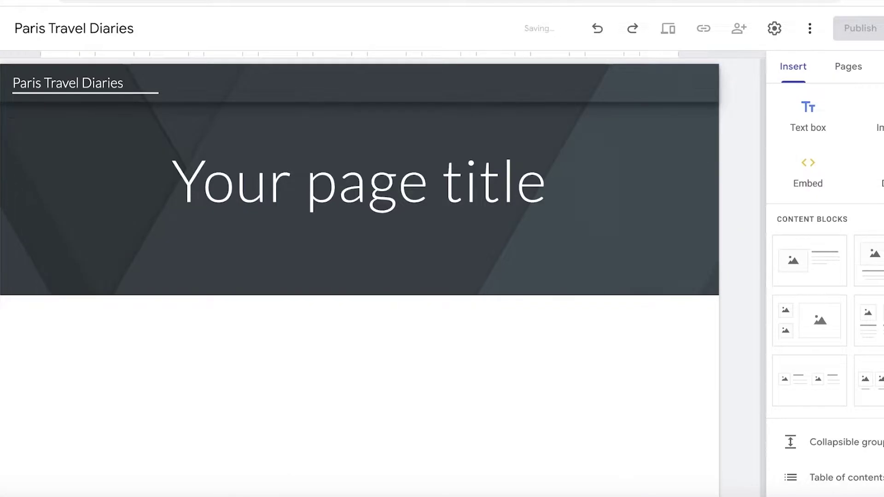
double_click(120, 75)
triple_click(119, 74)
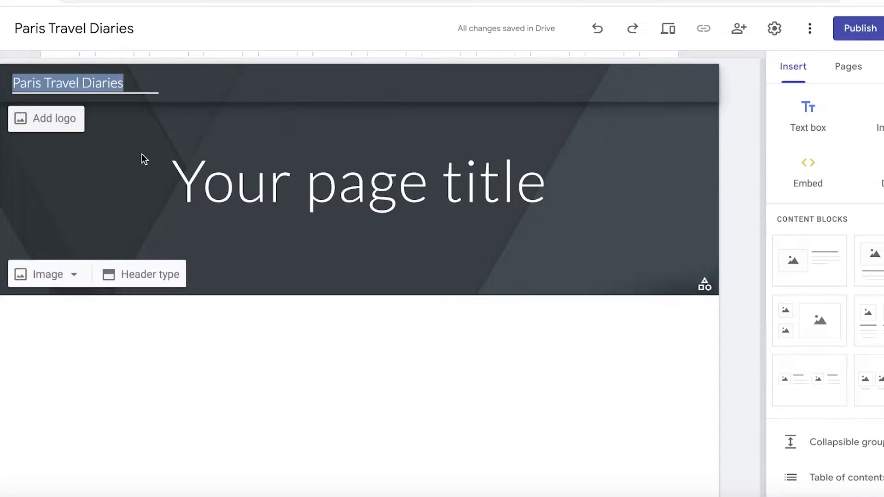
Close the site settings and select the home page header section
left_click(21, 119)
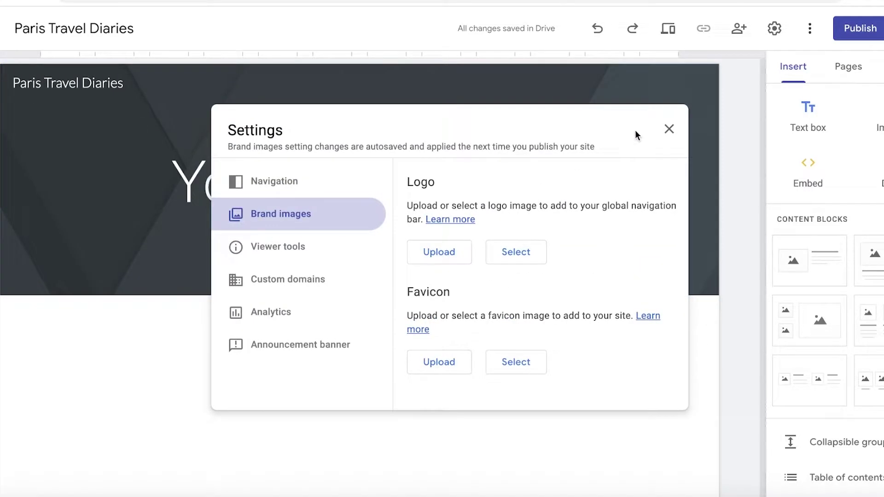
left_click(668, 130)
left_click(387, 152)
triple_click(388, 153)
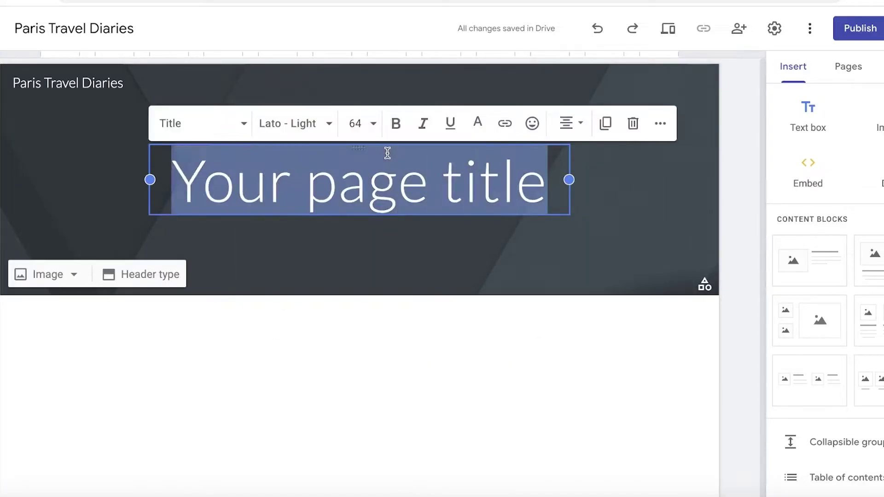
left_click(704, 178)
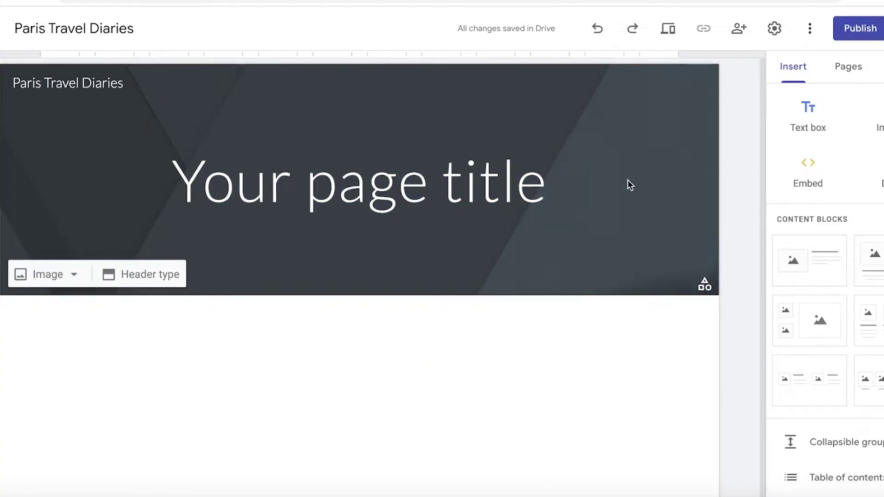
left_click(395, 185)
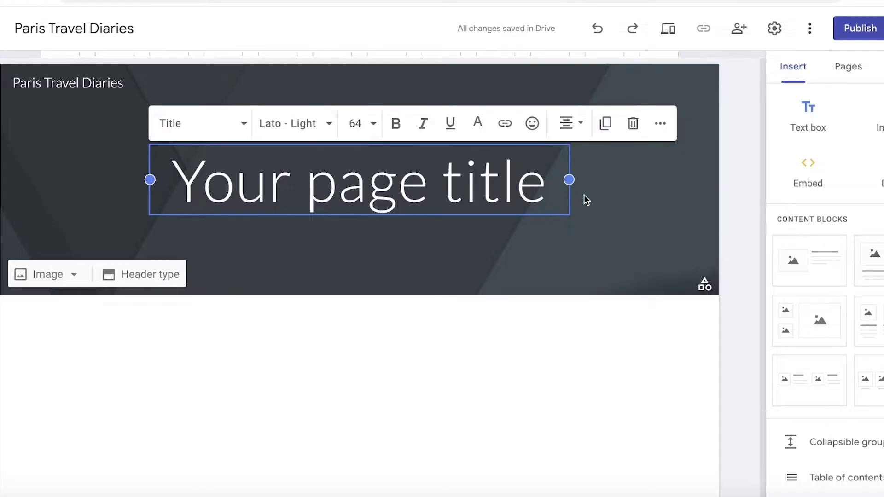
left_click(618, 205)
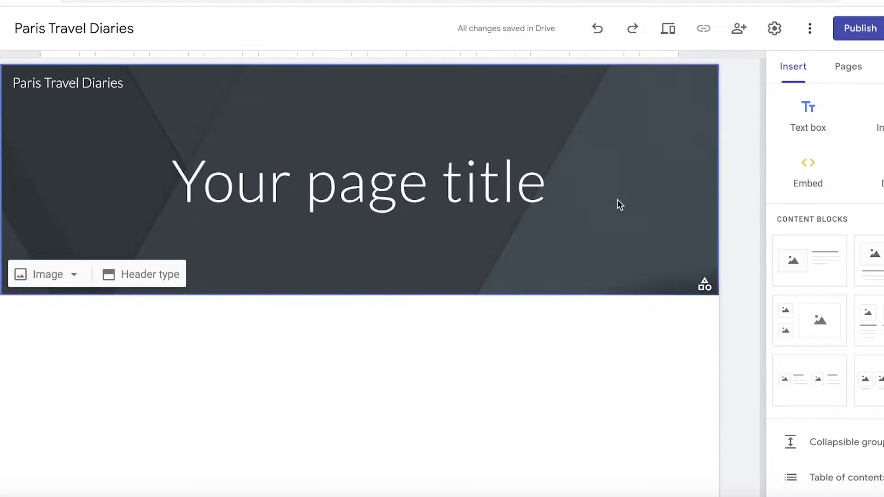
Set the header type to Cover after trying Large banner and Title only
left_click(158, 276)
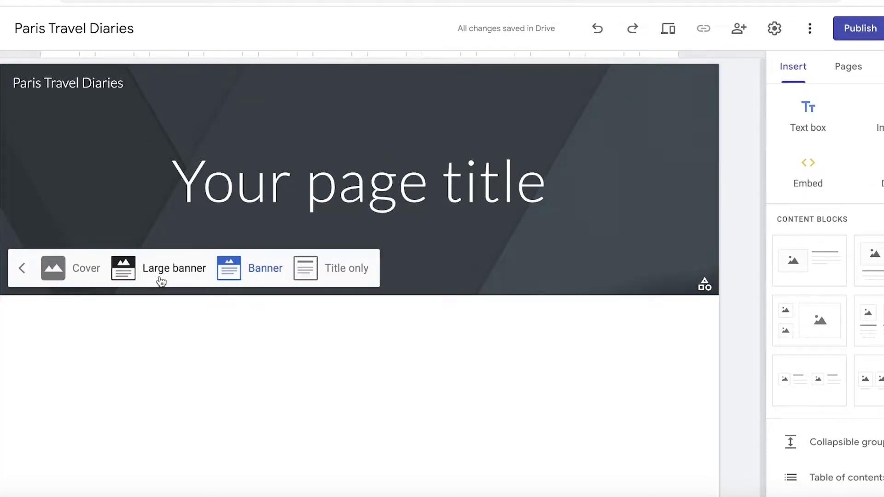
left_click(159, 271)
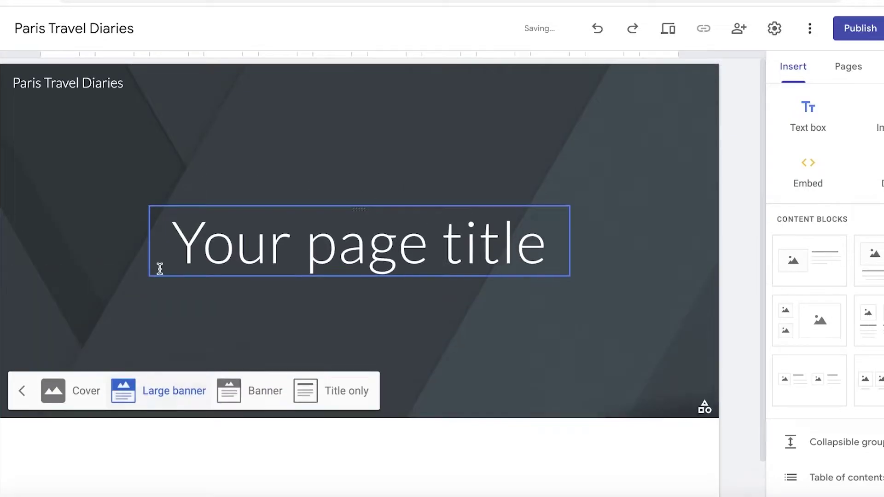
left_click(87, 392)
scroll(113, 341, "down", 3)
left_click(335, 338)
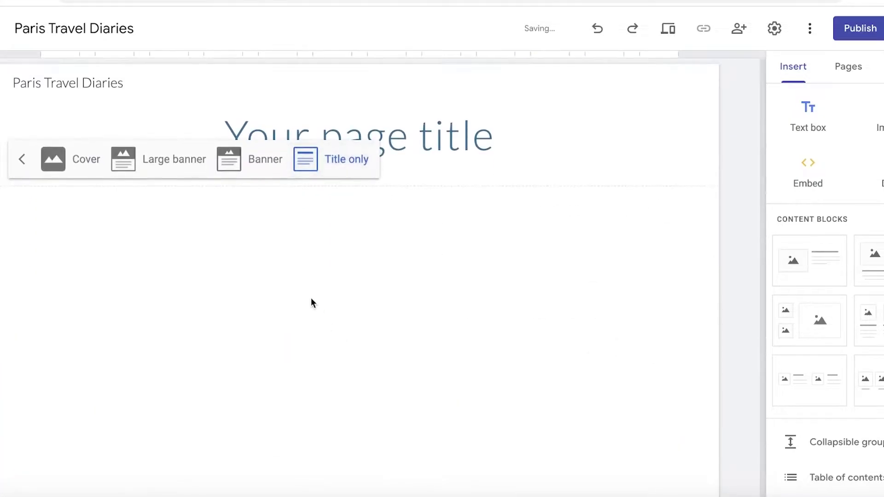
left_click(86, 159)
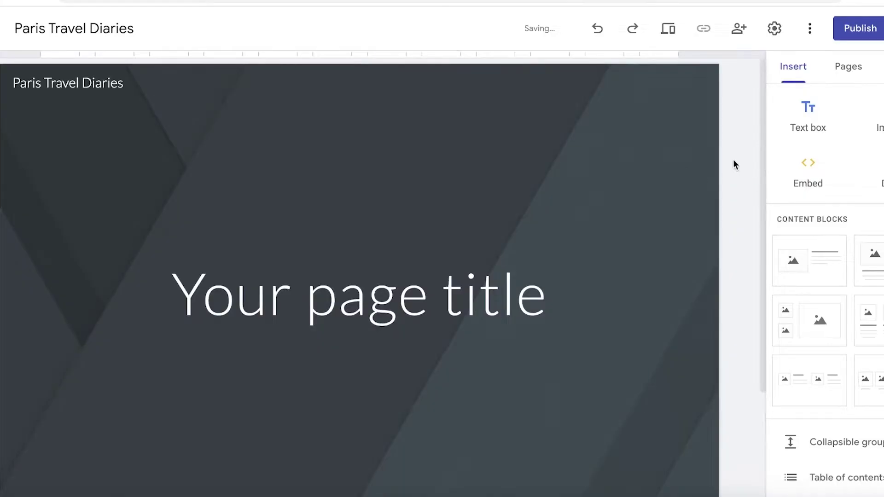
Replace the page title text with 'Paris Adventures'
triple_click(311, 215)
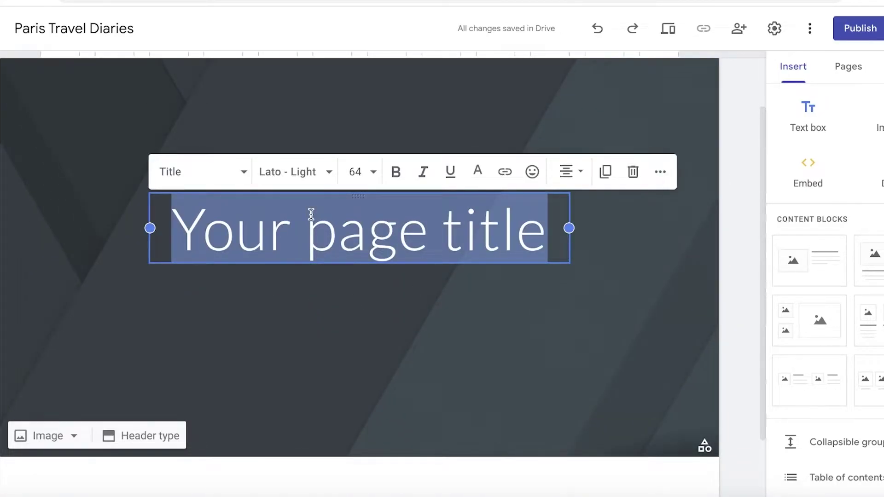
type("Paris Adventures")
left_click(714, 233)
left_click(446, 235)
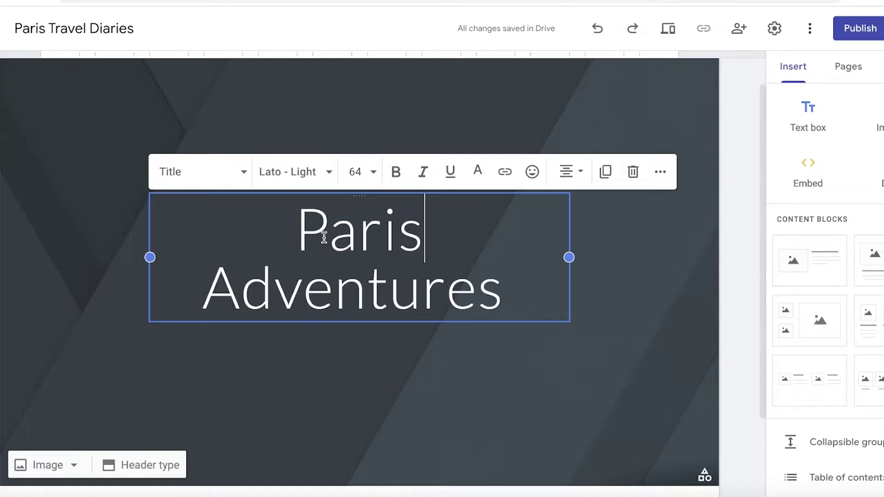
Try the Heading style on the title, then restore the Title style
left_click(233, 172)
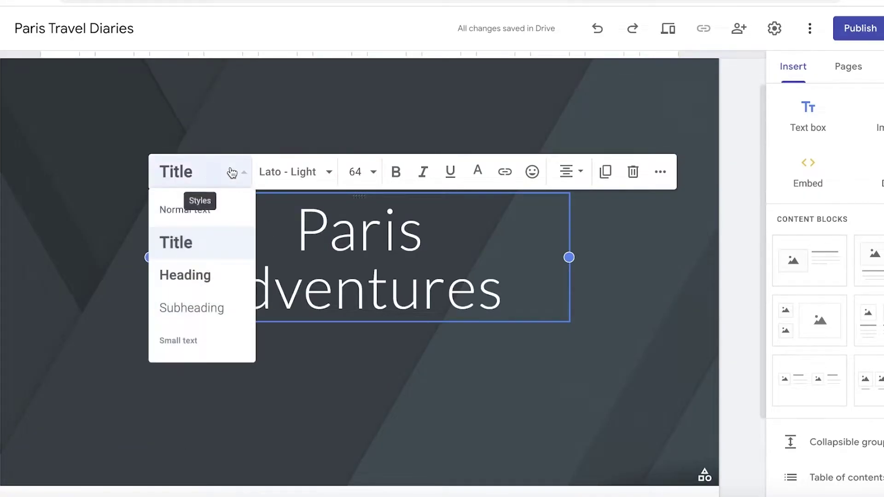
left_click(191, 275)
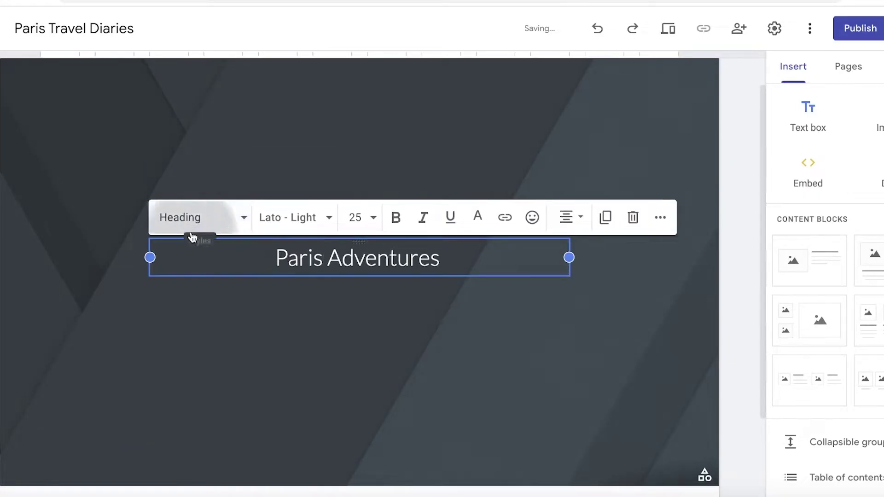
left_click(192, 217)
left_click(171, 295)
left_click(219, 173)
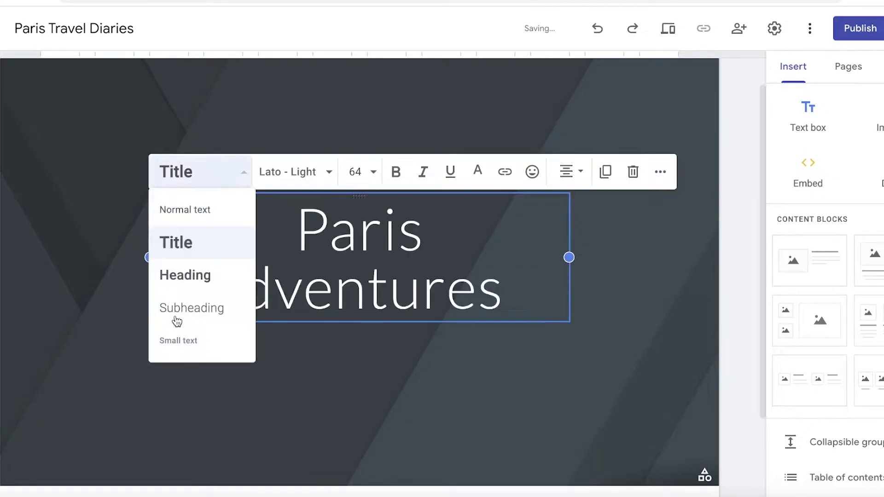
Try the Roboto Mono Medium font on the title and select all its text
left_click(306, 177)
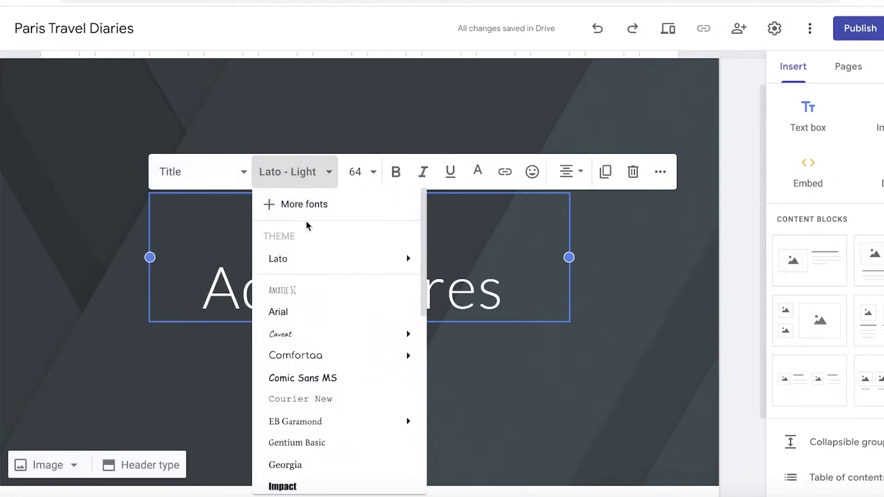
scroll(326, 375, "down", 1)
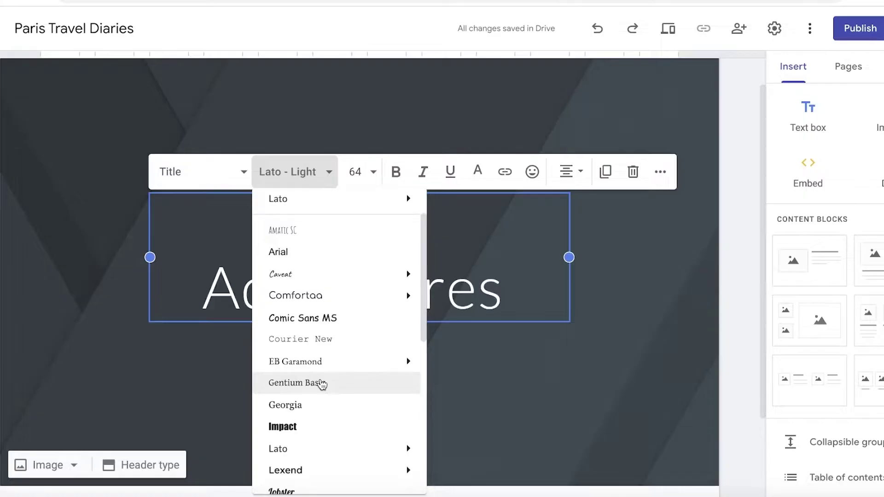
scroll(299, 369, "down", 6)
mouse_move(301, 371)
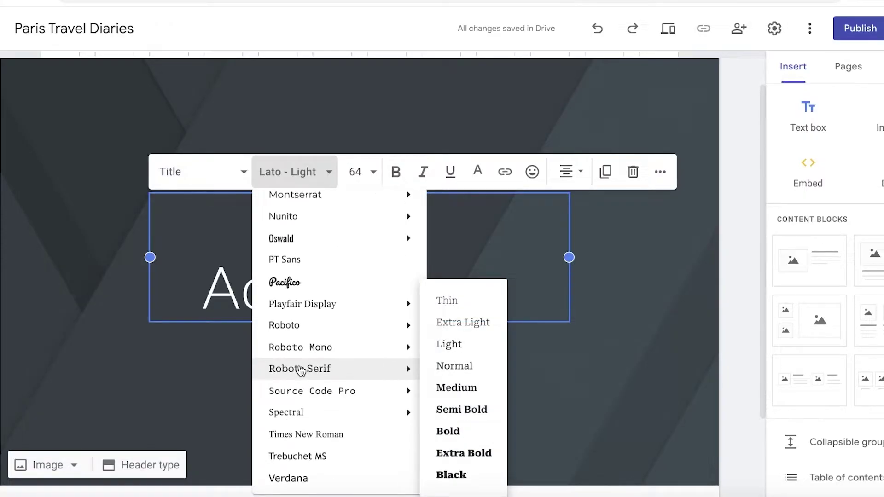
mouse_move(302, 349)
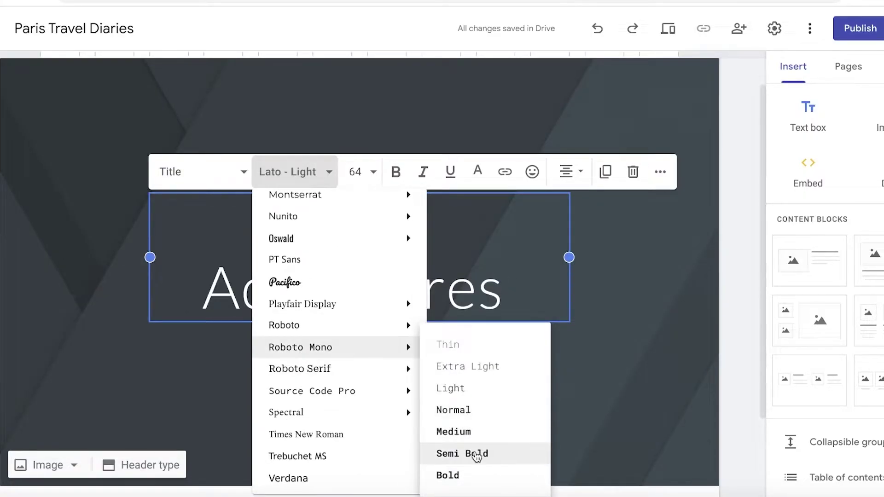
left_click(469, 433)
left_click(355, 268)
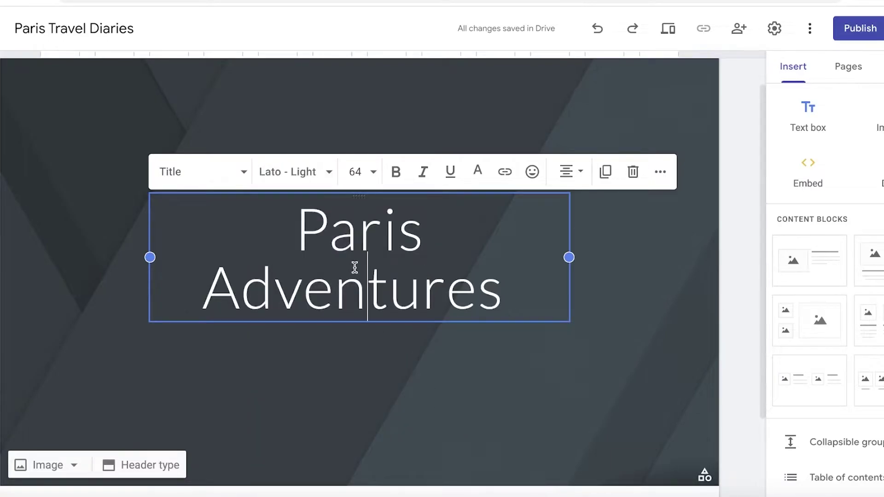
key("ctrl+a")
left_click(298, 183)
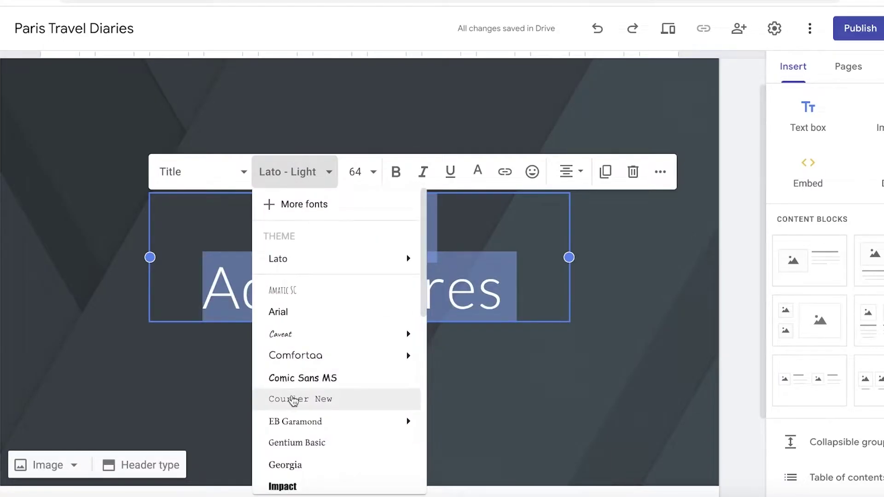
Set the title in bold Source Code Pro and narrow its text box
scroll(292, 394, "down", 5)
mouse_move(292, 394)
left_click(484, 436)
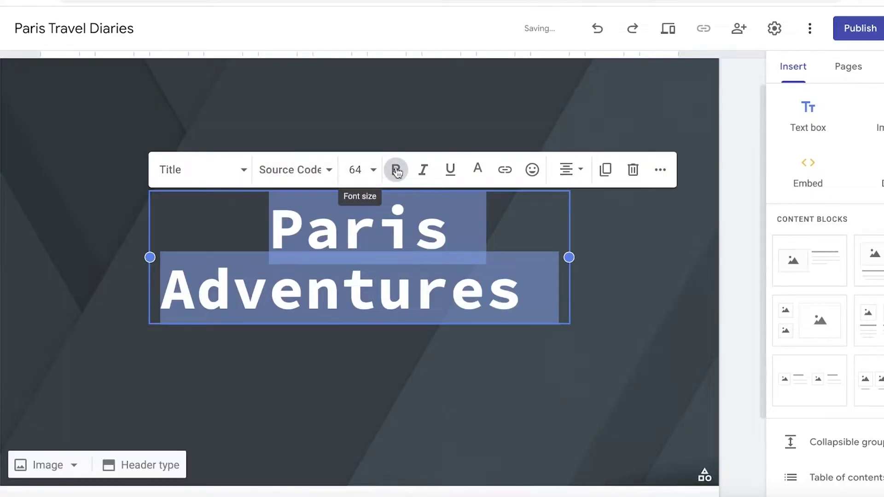
left_click(402, 114)
left_click(379, 276)
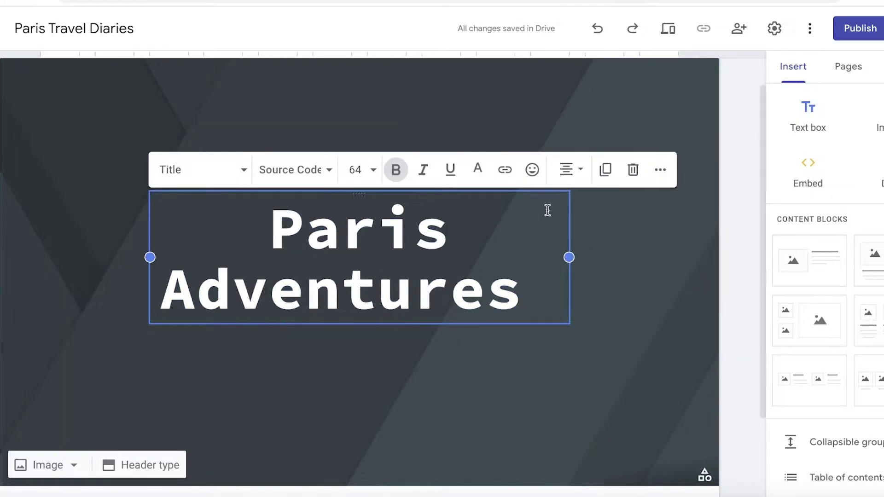
left_click(340, 253)
mouse_move(571, 256)
left_mouse_down()
mouse_move(508, 264)
mouse_move(569, 258)
left_mouse_up()
Break the title so Adventures sits on a line below Paris
left_click(346, 237)
left_click(242, 265)
key("Home")
key("Return")
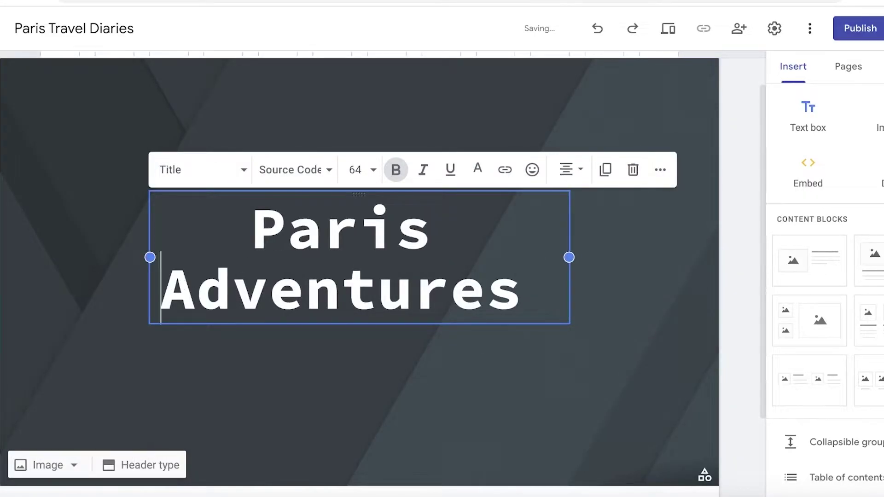
key("Return")
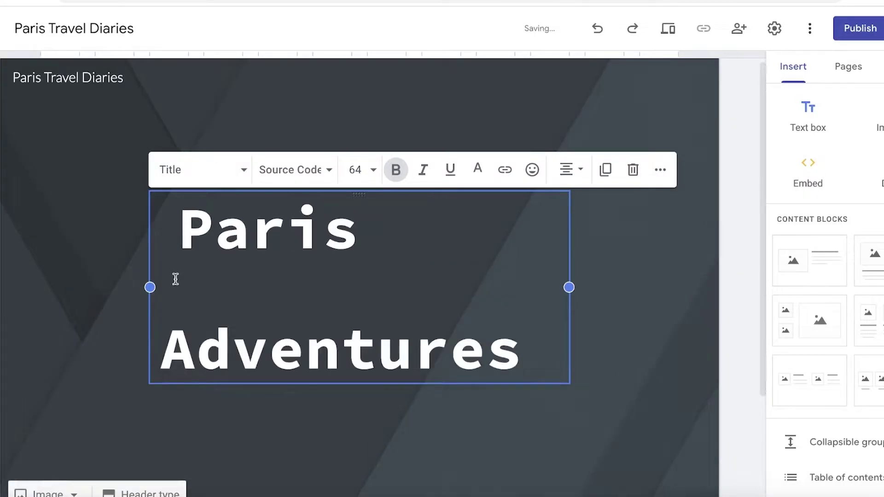
key("BackSpace")
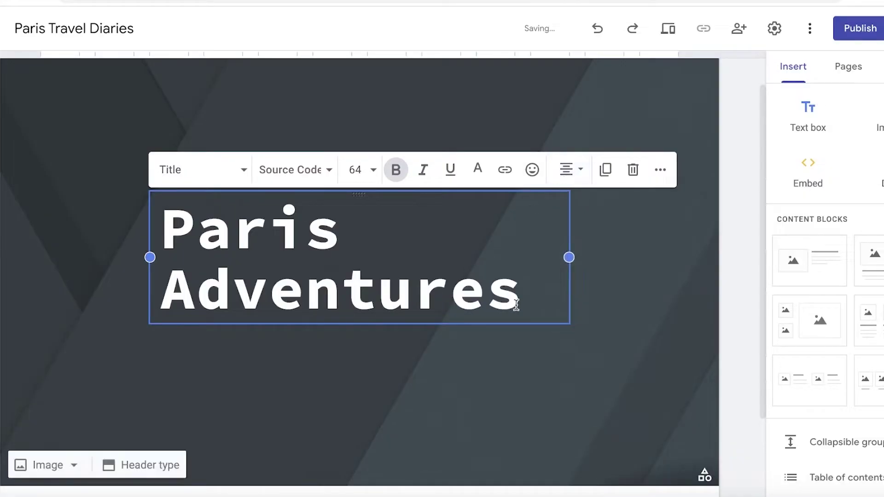
Select both title lines and try the alignment options
left_click_drag(516, 305, 176, 212)
left_click(570, 169)
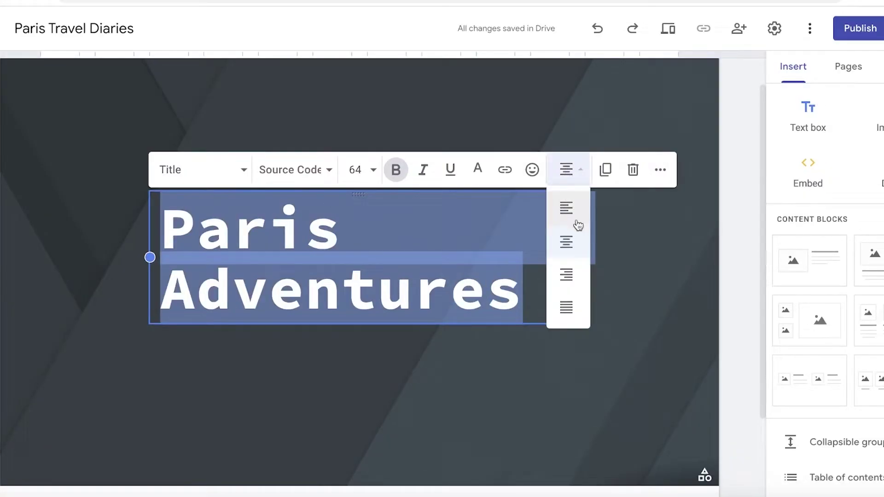
left_click(575, 241)
left_click(383, 260)
left_click(653, 253)
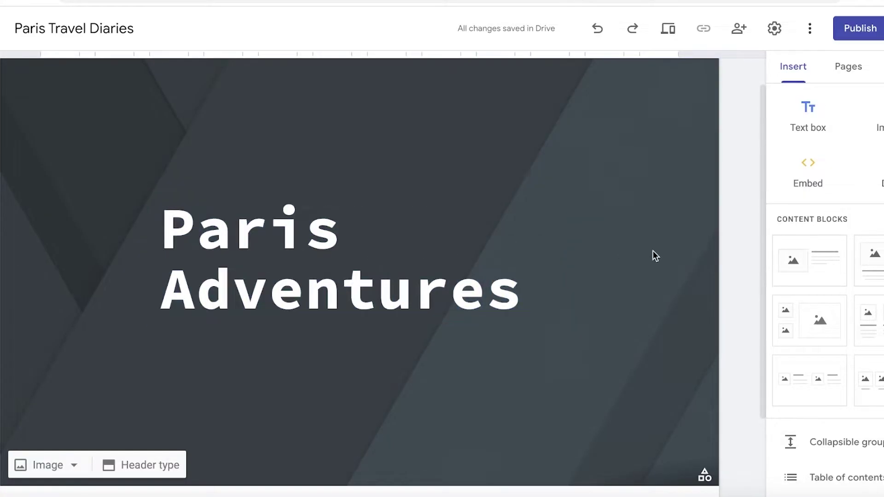
left_click(352, 254)
left_click(570, 169)
Remove the stray backslash and extra blank lines, leaving Paris above Adventures
left_click(177, 238)
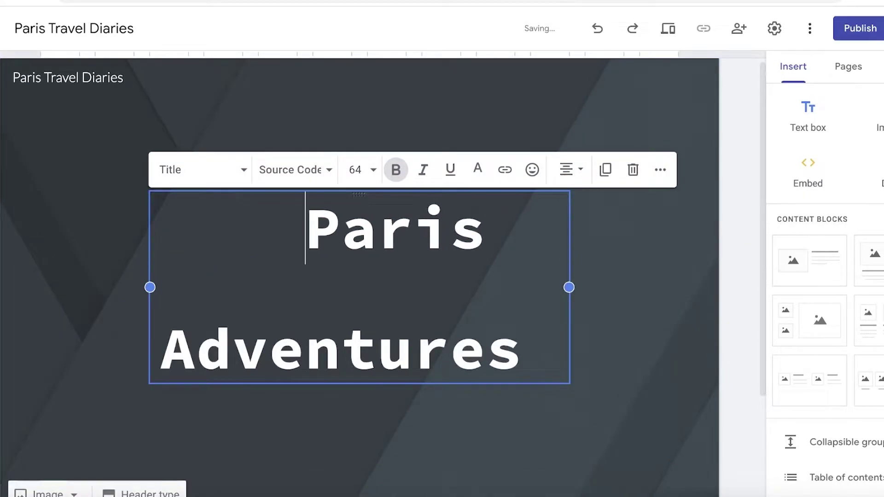
key("BackSpace")
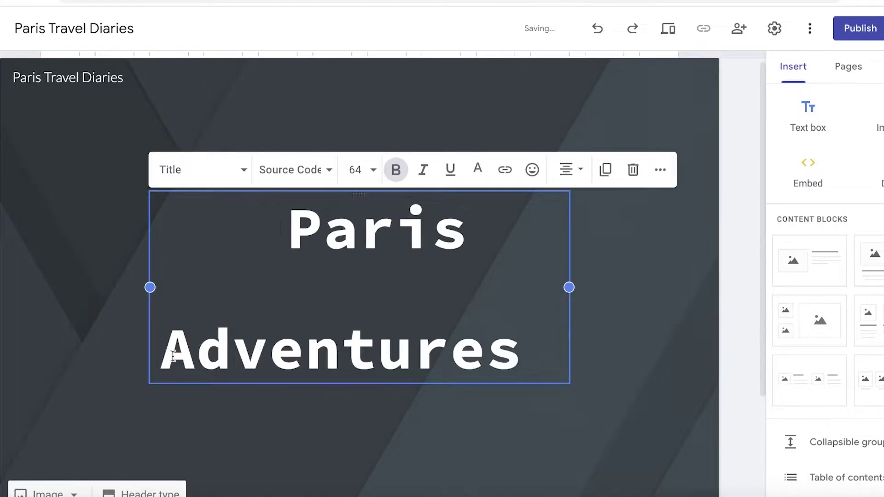
type("\\")
key("BackSpace")
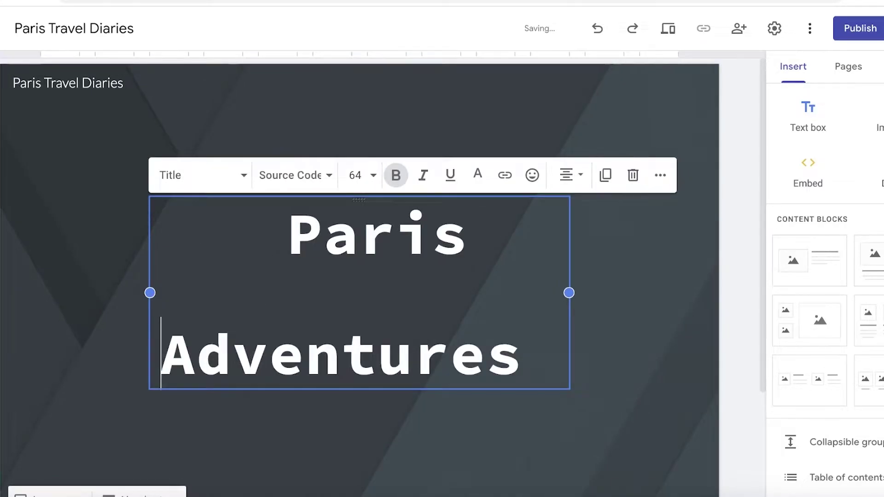
key("BackSpace")
key("Return")
key("BackSpace")
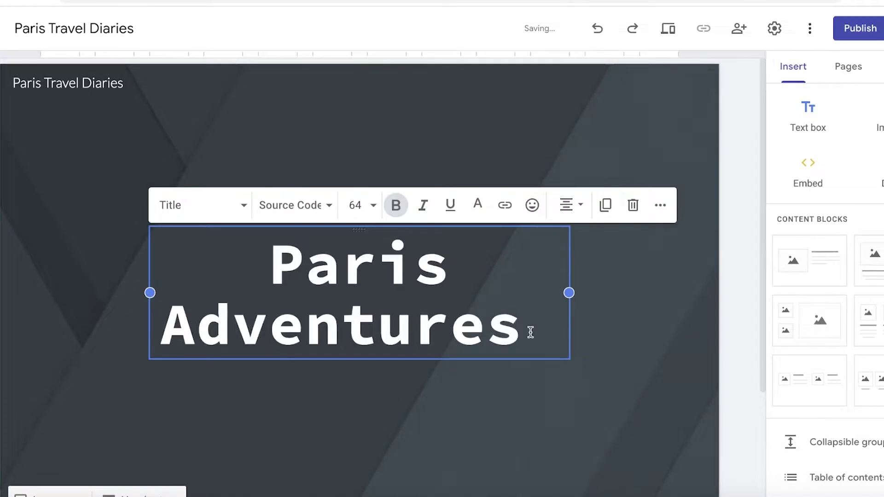
left_click(620, 281)
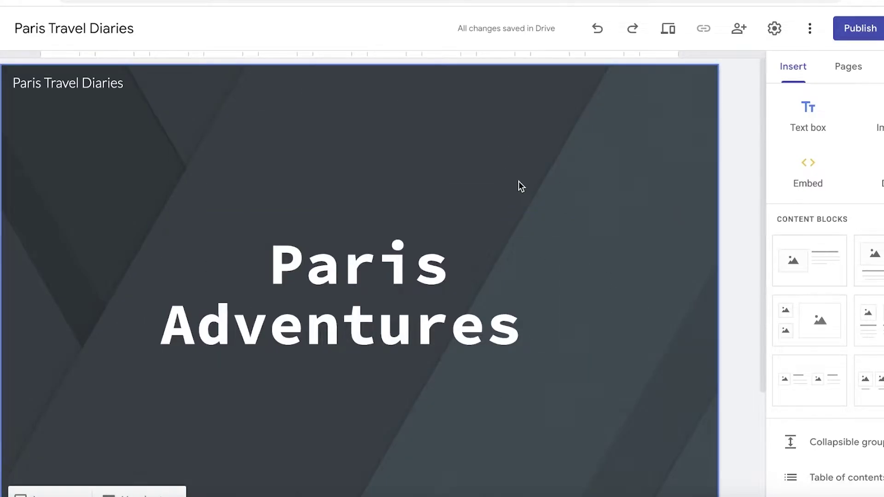
Start uploading a header background image from the computer
scroll(519, 181, "down", 3)
left_click(57, 348)
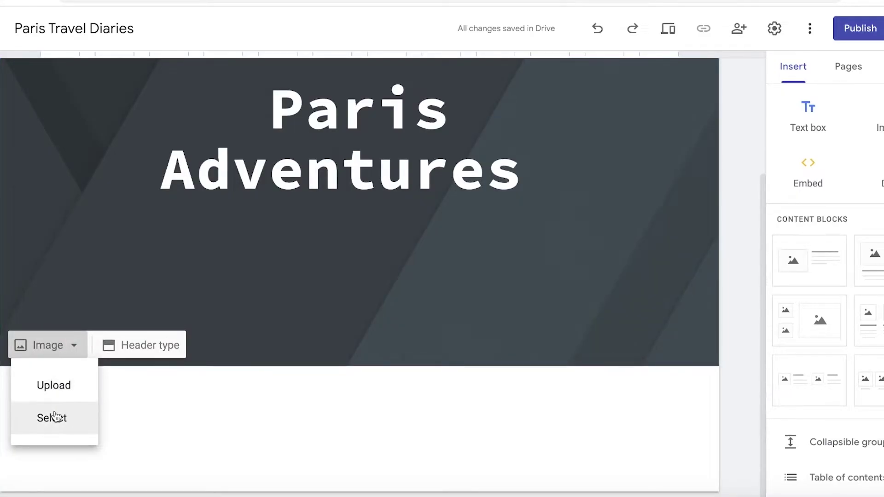
left_click(41, 385)
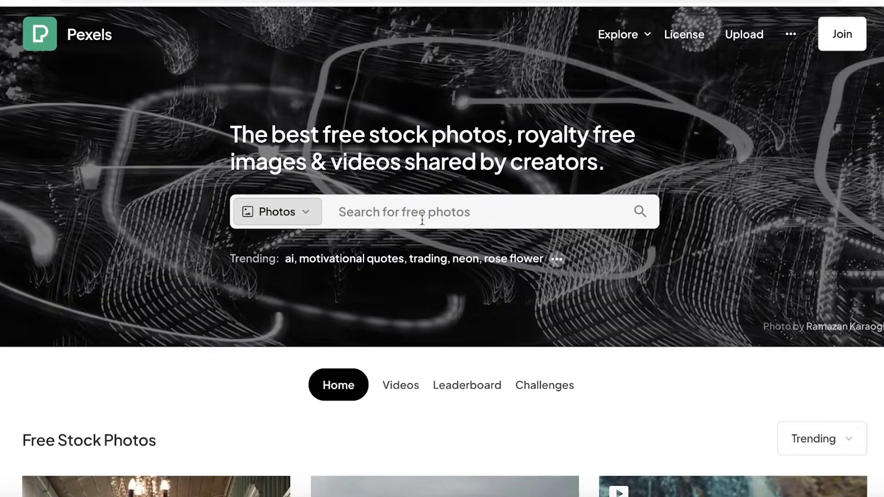
Search Pexels for 'paris' and open the Paris skyline photo
left_click(422, 217)
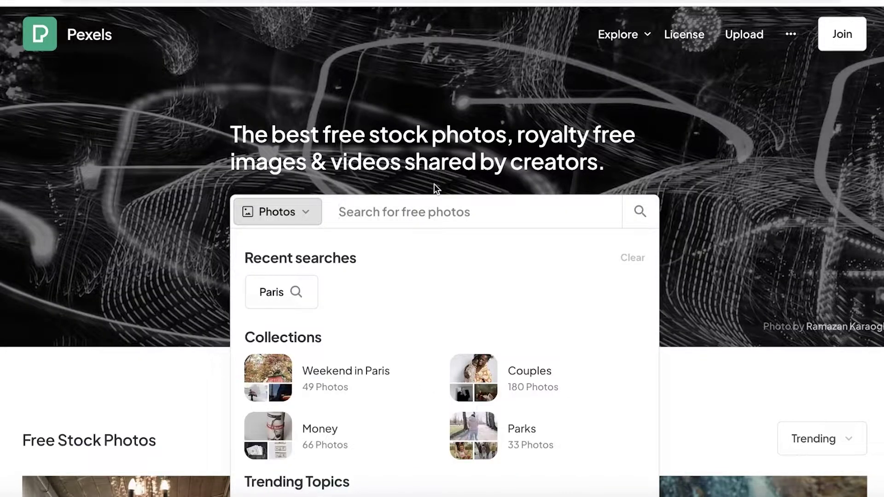
type("paris")
key("Return")
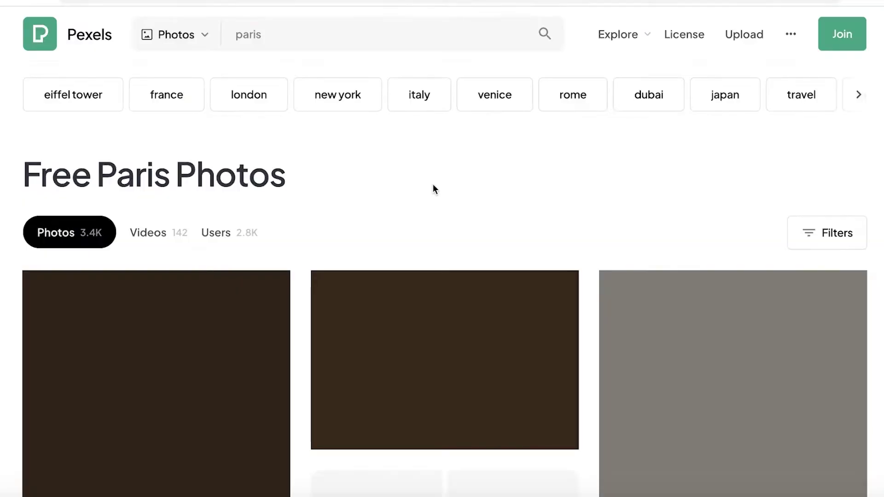
scroll(433, 184, "down", 5)
scroll(783, 249, "down", 3)
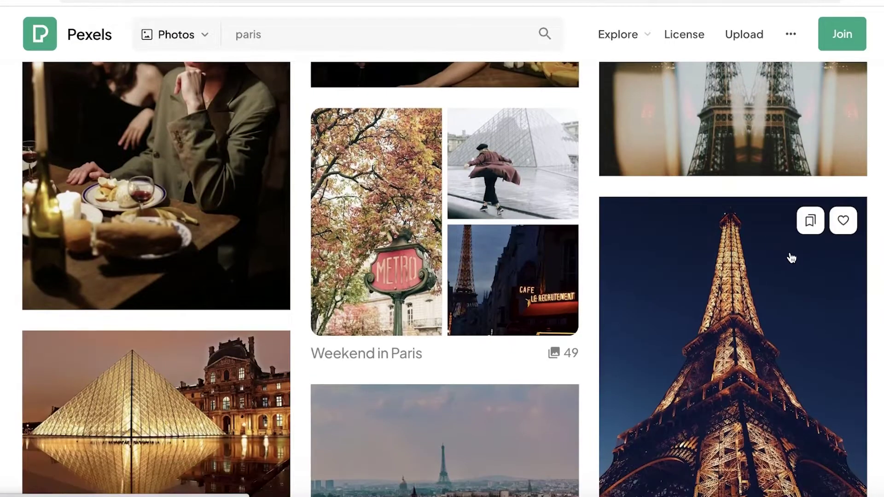
scroll(791, 258, "down", 3)
left_click(361, 300)
Save the photo to Downloads as pexels-photo-1308940
right_click(371, 286)
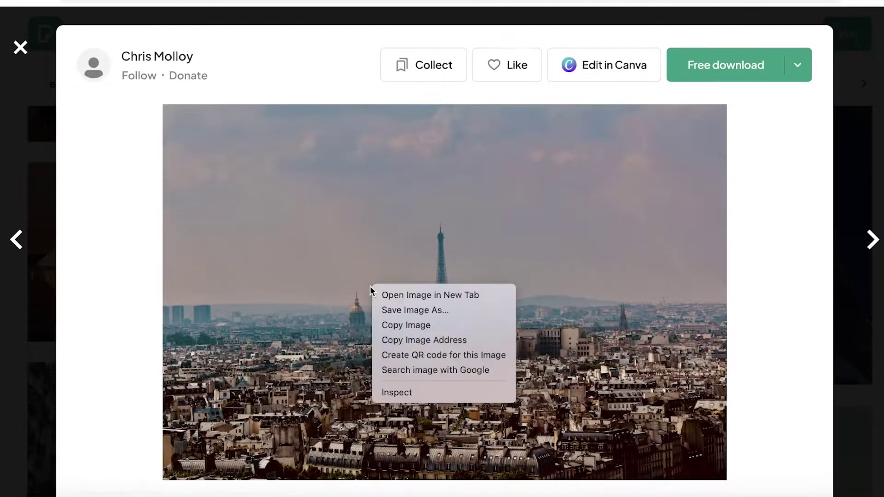
left_click(406, 311)
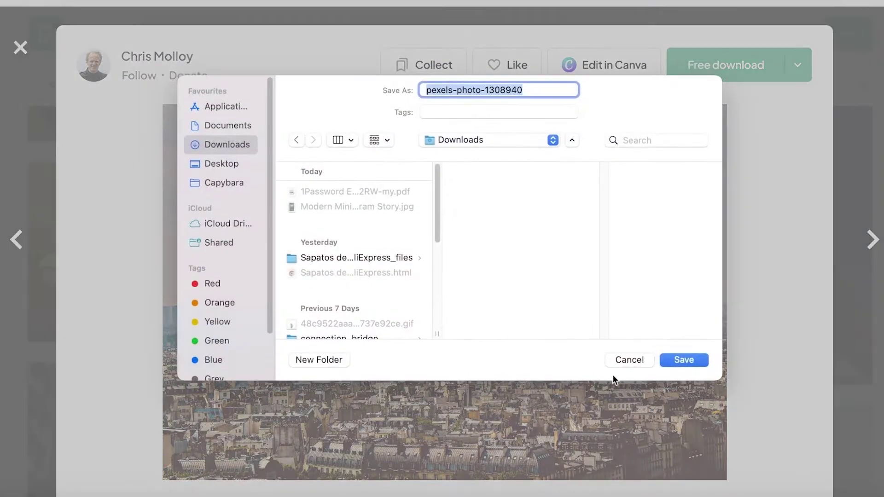
left_click(681, 359)
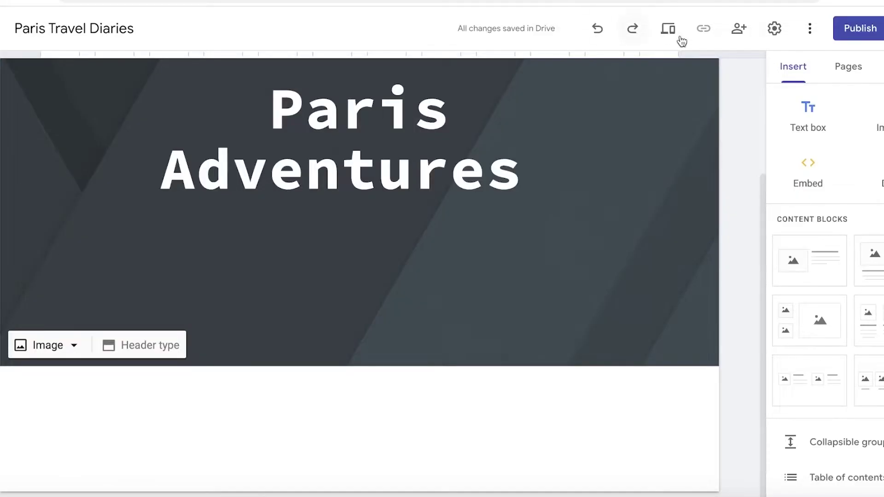
Try dropping the downloaded photo onto the header, then undo it
left_click(857, 1)
left_click_drag(745, 50, 224, 244)
key("ctrl+z")
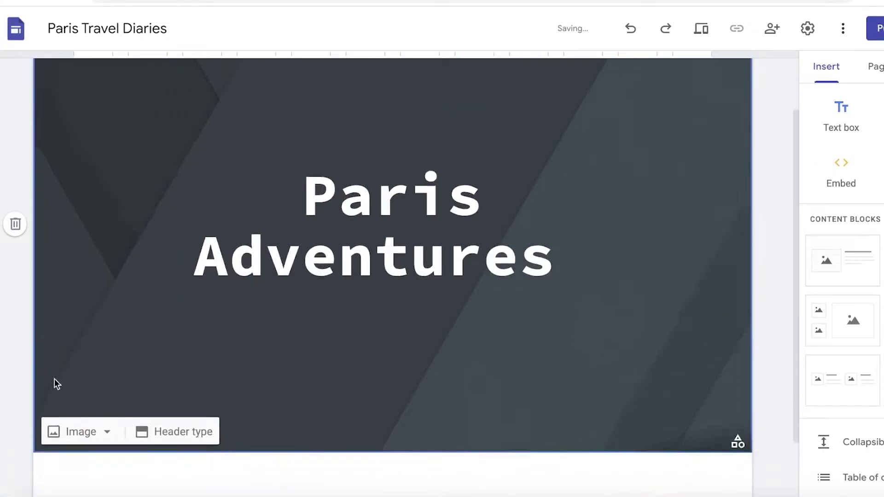
Upload pexels-photo-1308940.jpeg from Downloads as the header background image
left_click(77, 383)
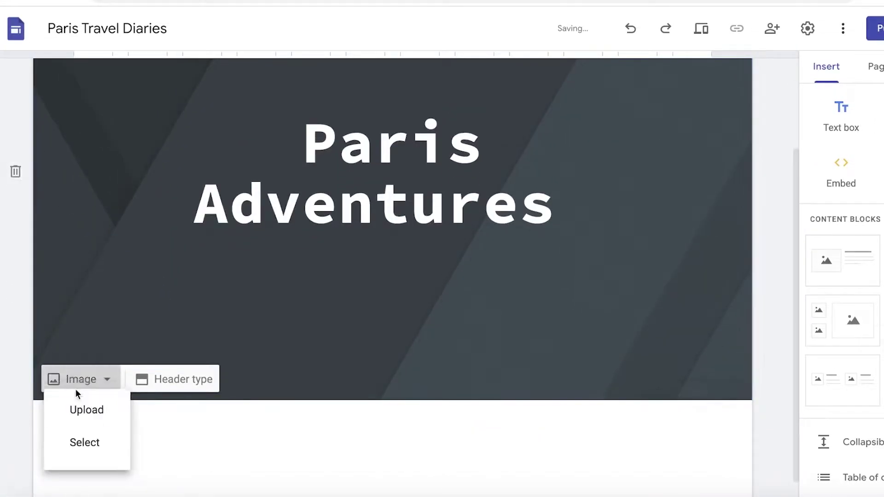
left_click(87, 419)
left_click(401, 145)
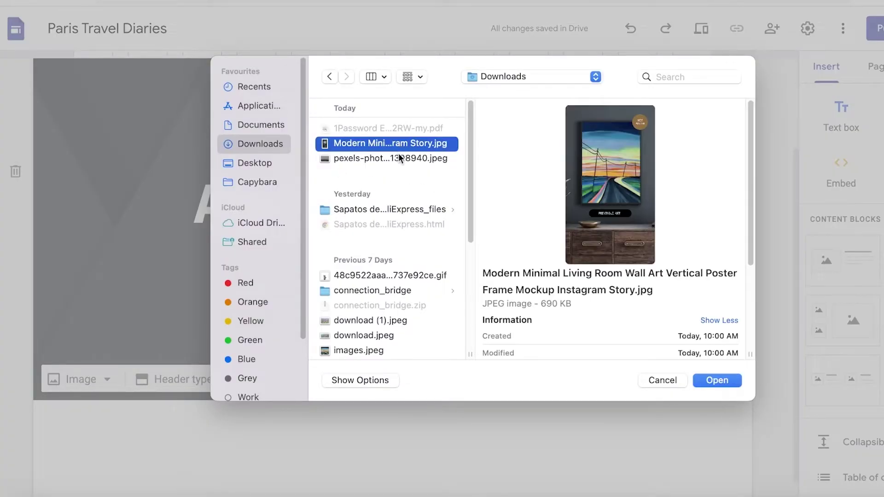
double_click(399, 158)
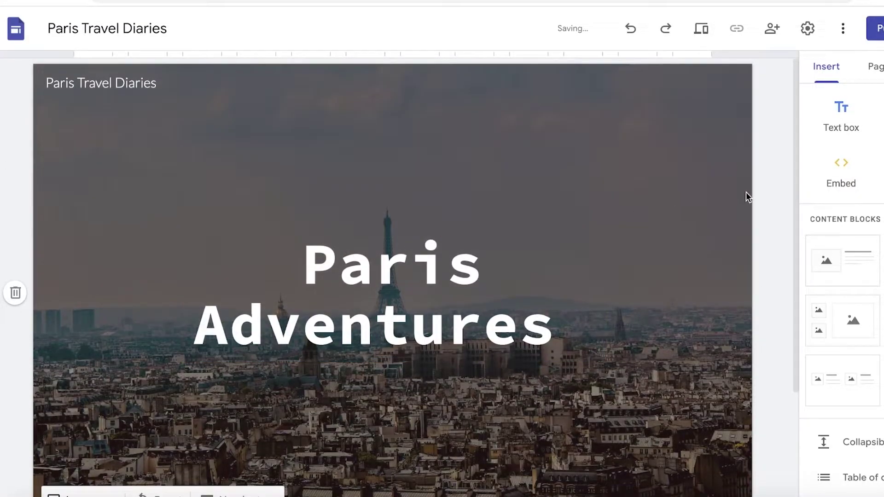
scroll(725, 200, "down", 3)
scroll(358, 115, "up", 3)
scroll(632, 190, "down", 3)
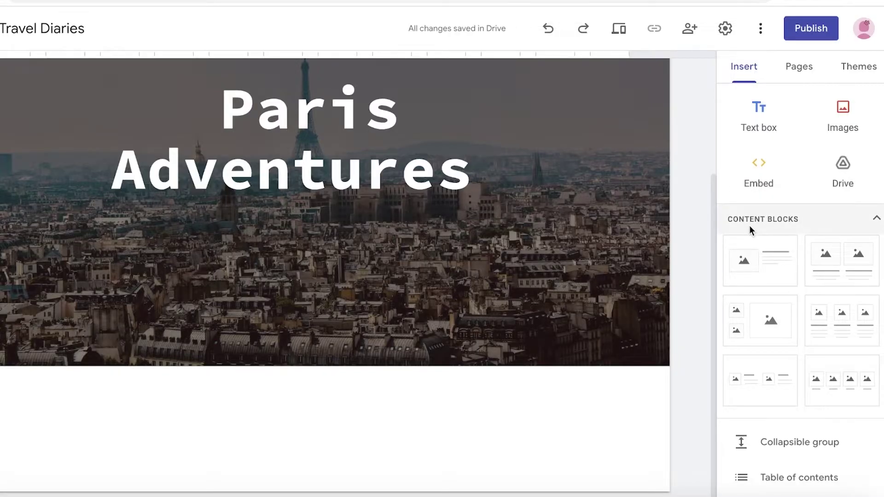
Add a three-column image card block with a text box placed above it
left_click(851, 339)
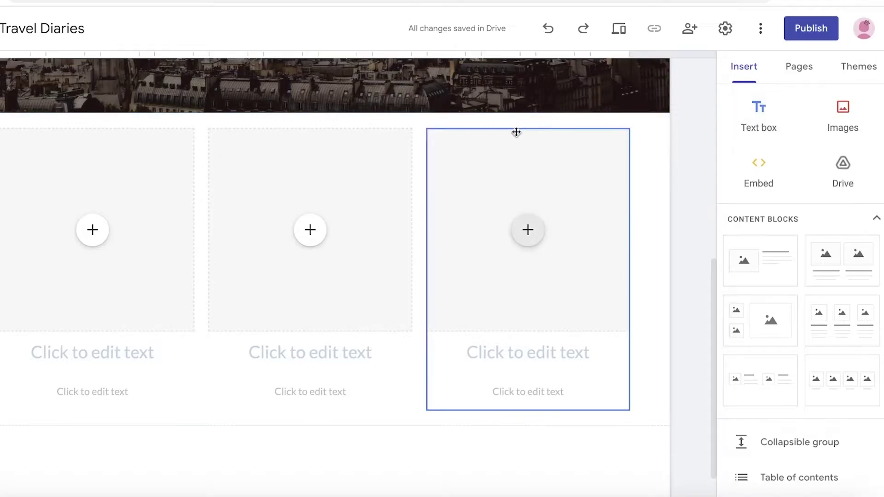
left_click(755, 114)
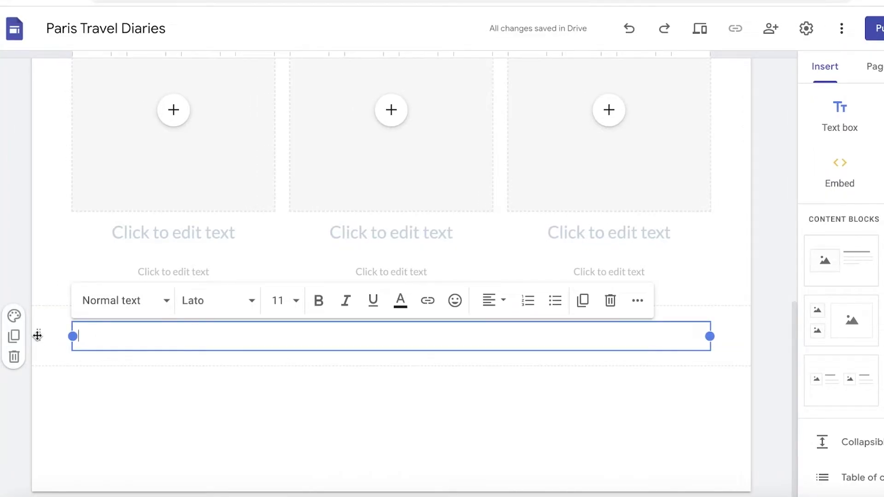
left_click_drag(38, 336, 73, 210)
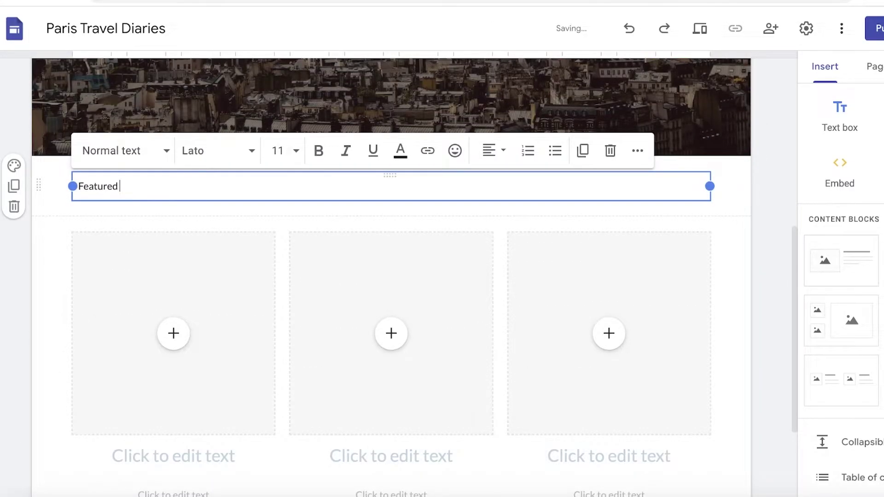
Style the 'Featured Blogs' text as Title at font size 18
triple_click(179, 193)
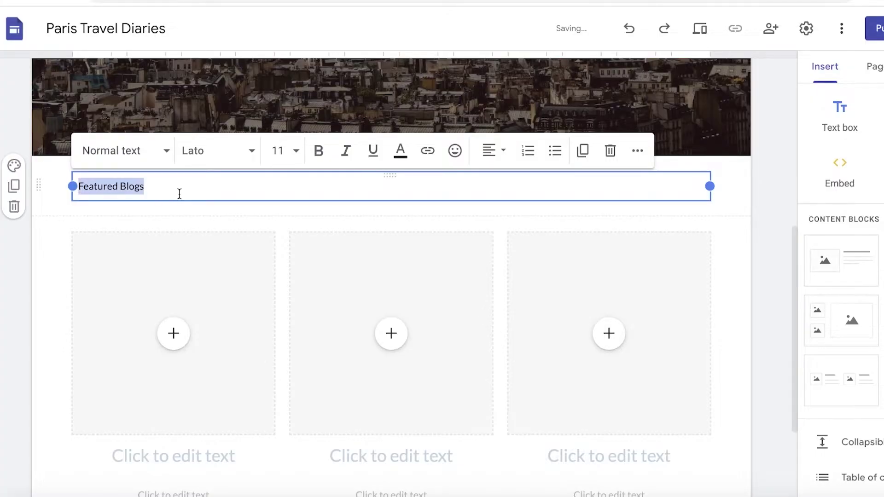
left_click(132, 154)
left_click(123, 255)
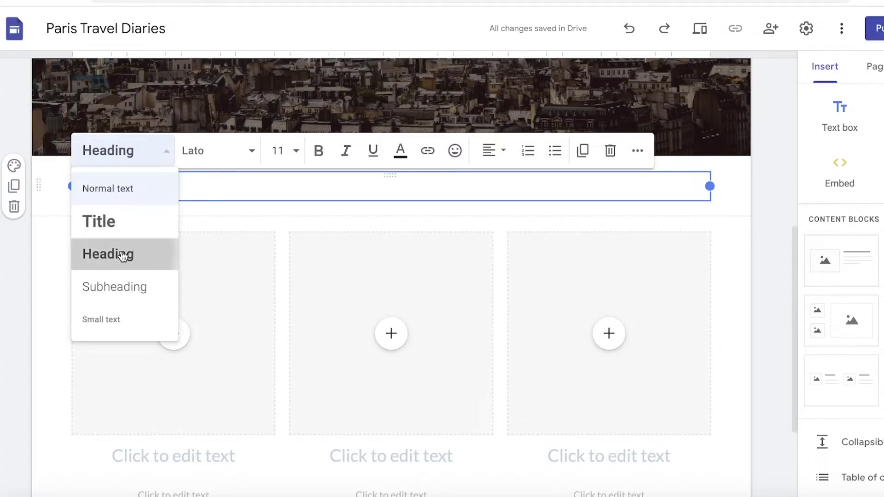
left_click(161, 154)
left_click(112, 233)
left_click(266, 151)
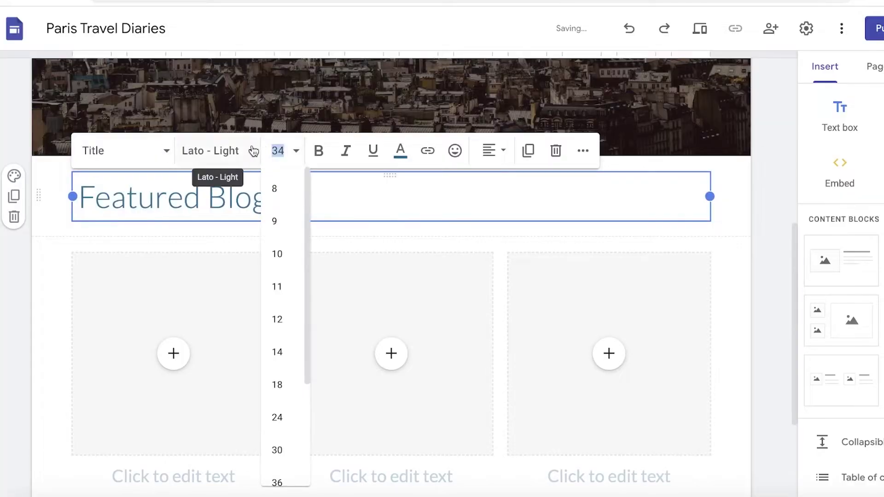
left_click(248, 151)
scroll(230, 322, "down", 5)
mouse_move(228, 361)
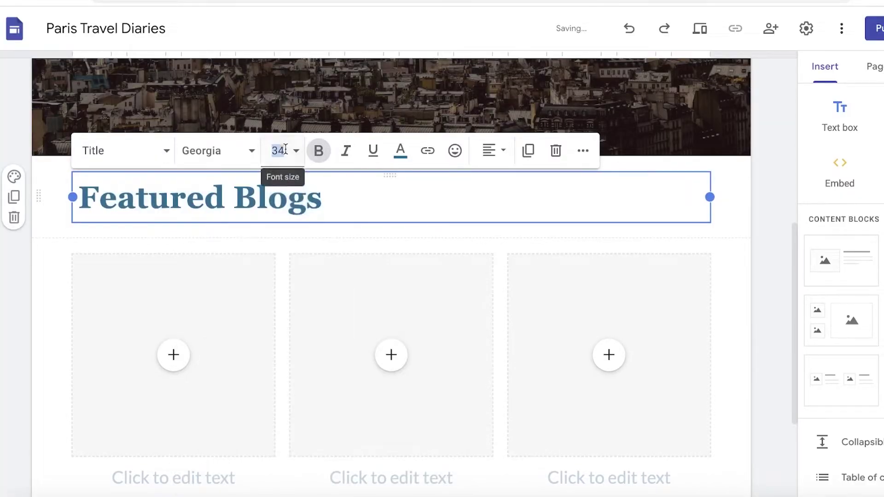
left_click(282, 152)
left_click(278, 385)
Colour 'Featured Blogs' dark red and give its section the light grey Style 2 background
triple_click(184, 202)
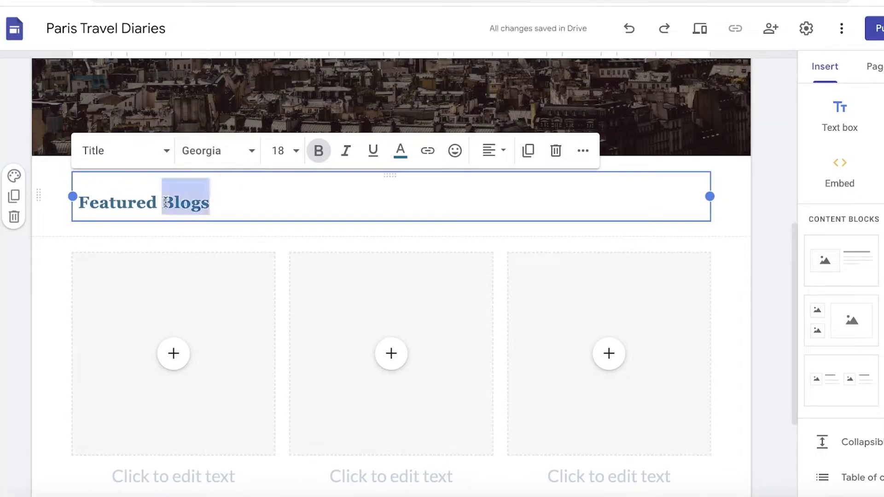
left_click(400, 151)
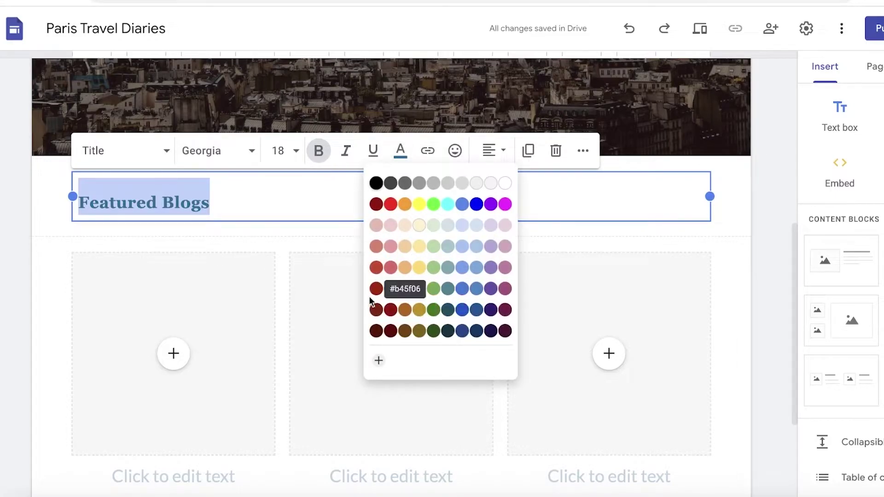
left_click(391, 310)
left_click(746, 213)
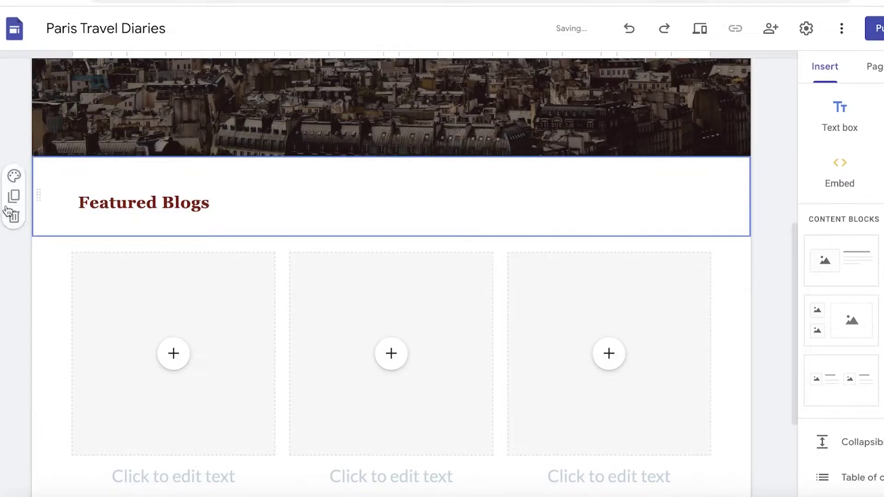
left_click(12, 175)
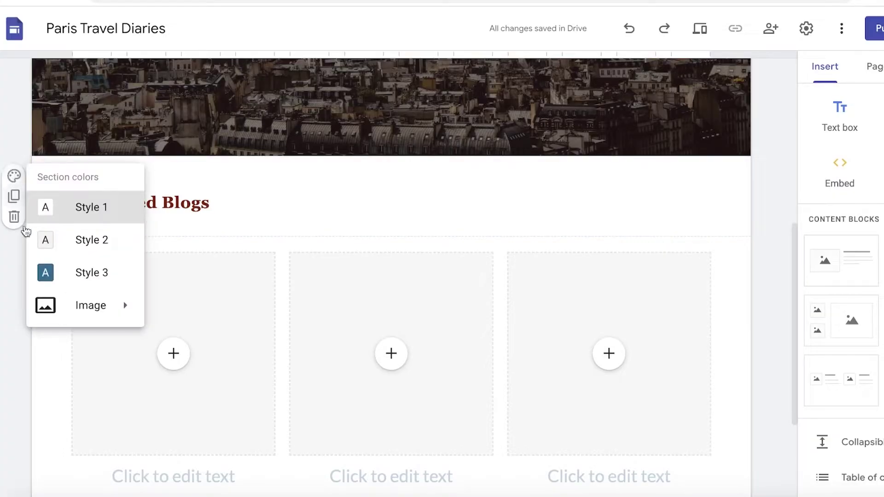
left_click(70, 239)
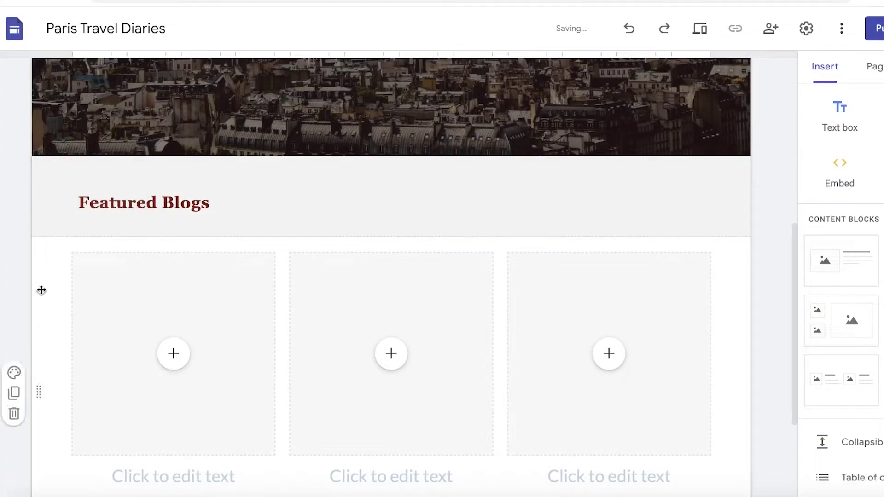
scroll(168, 223, "down", 4)
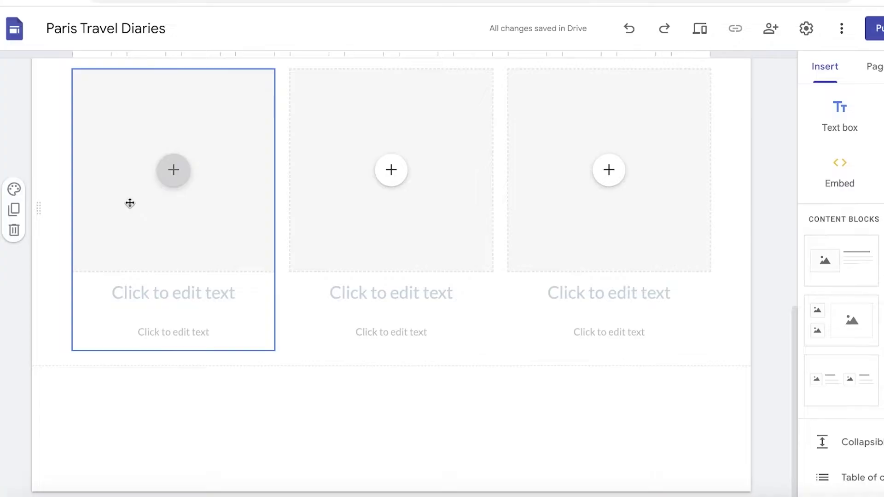
Switch the first card's heading font to Georgia and enter the title 'Best Food Huts in Paris'
scroll(144, 209, "up", 6)
scroll(142, 233, "down", 6)
left_click(162, 287)
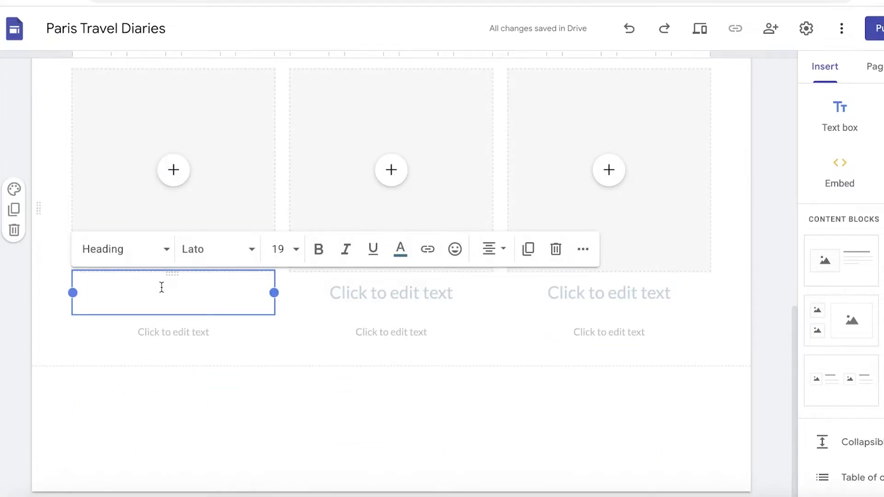
left_click(205, 253)
scroll(228, 428, "down", 3)
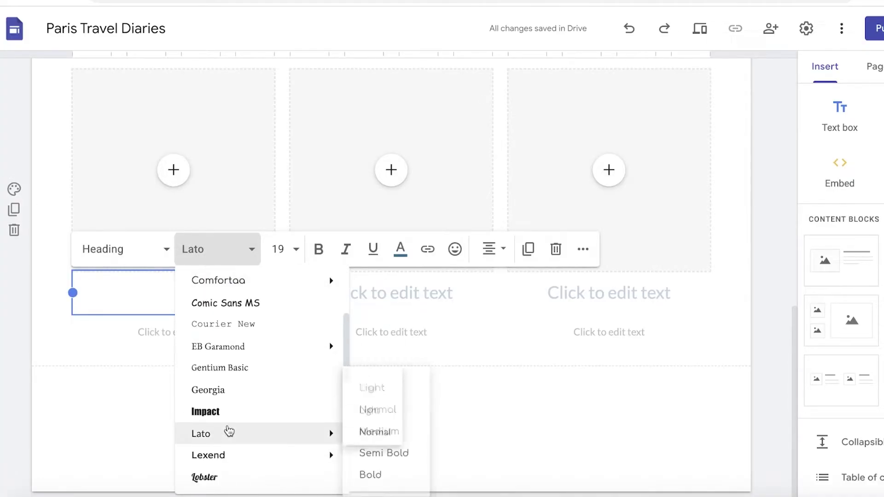
left_click(225, 392)
type("Best F")
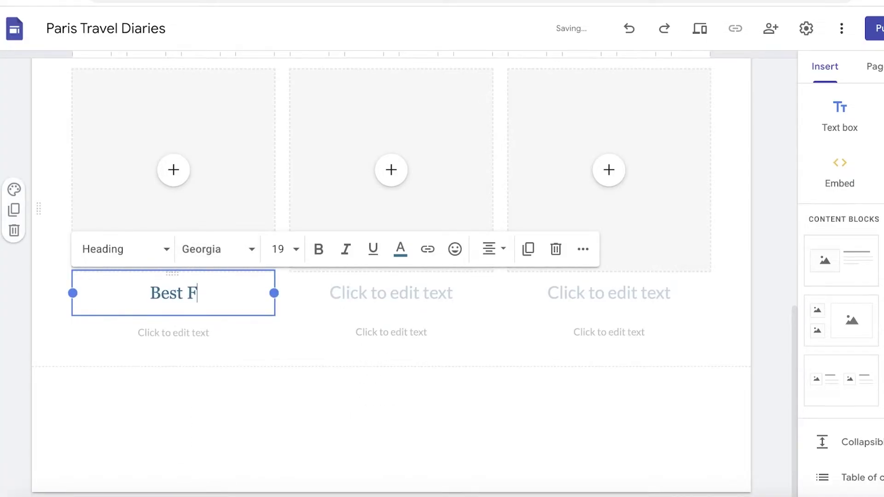
type("ood Huts ")
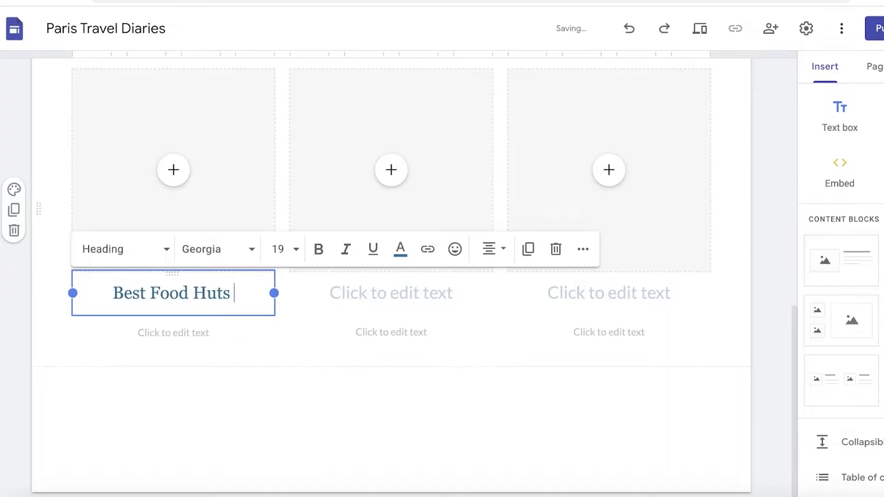
type("in Paris")
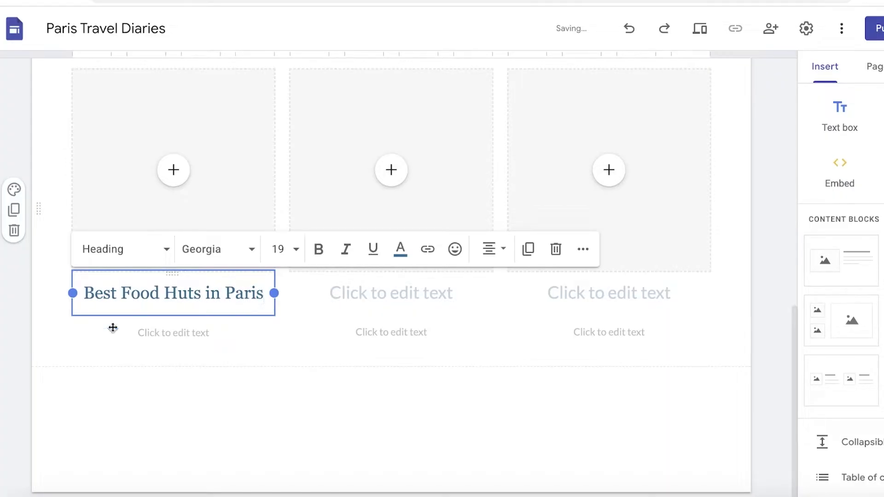
Colour the 'Best Food Huts in Paris' heading dark red #5b0f00
left_click(174, 336)
triple_click(189, 294)
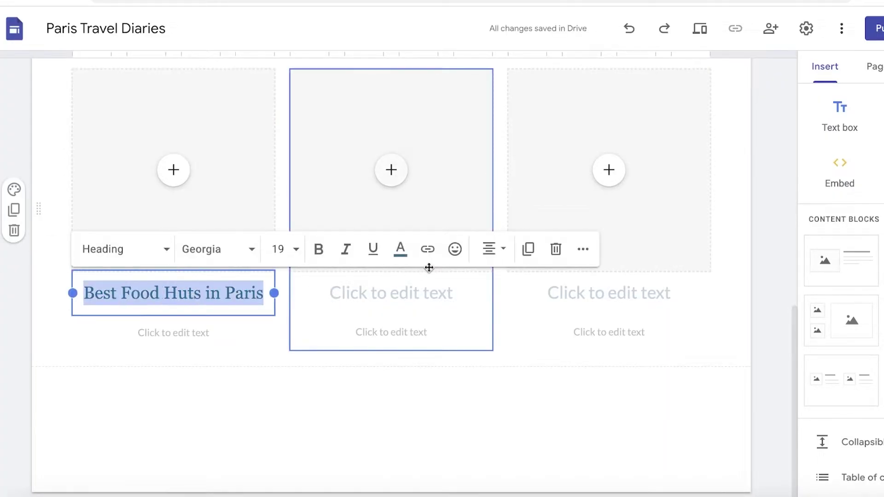
left_click(400, 251)
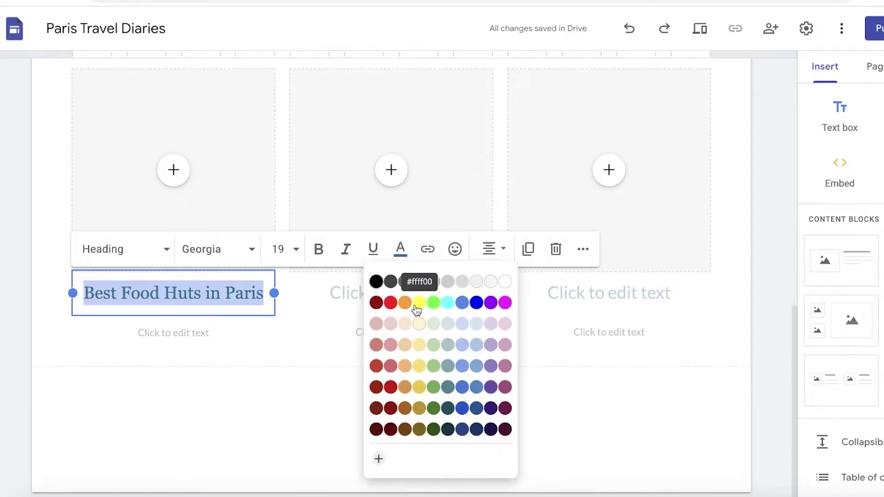
left_click(382, 430)
left_click(239, 366)
Replace the card's placeholder description with the pasted Lorem Ipsum paragraph
left_click(178, 330)
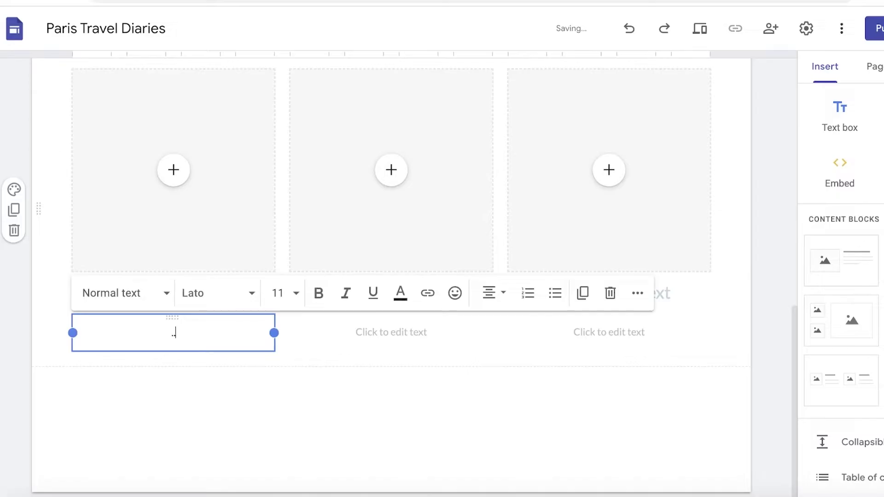
left_click(182, 365)
left_click(178, 337)
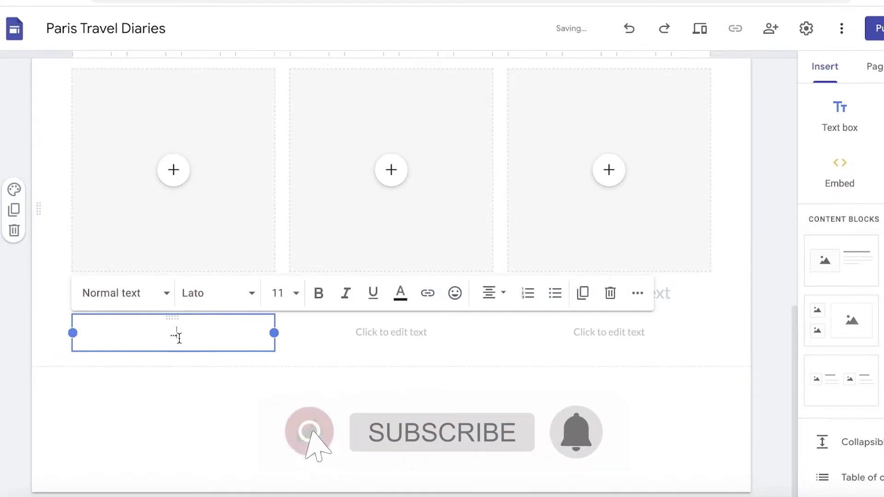
double_click(179, 338)
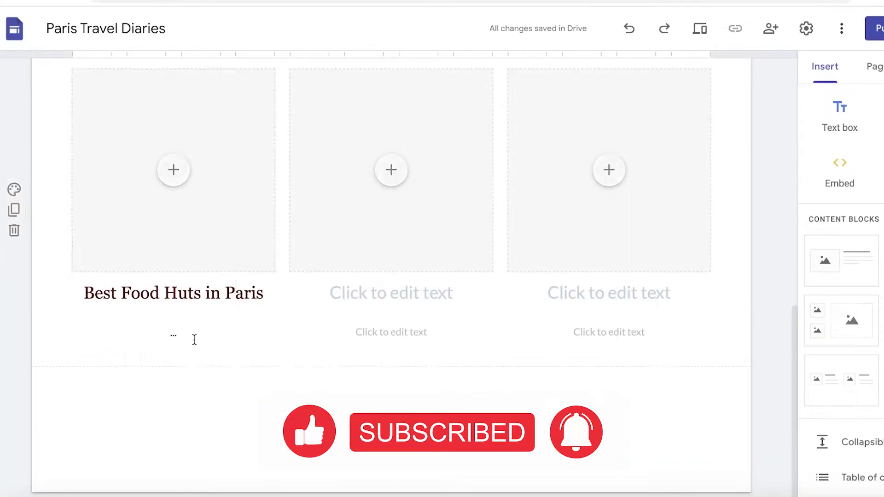
left_click(180, 336)
double_click(182, 337)
right_click(181, 336)
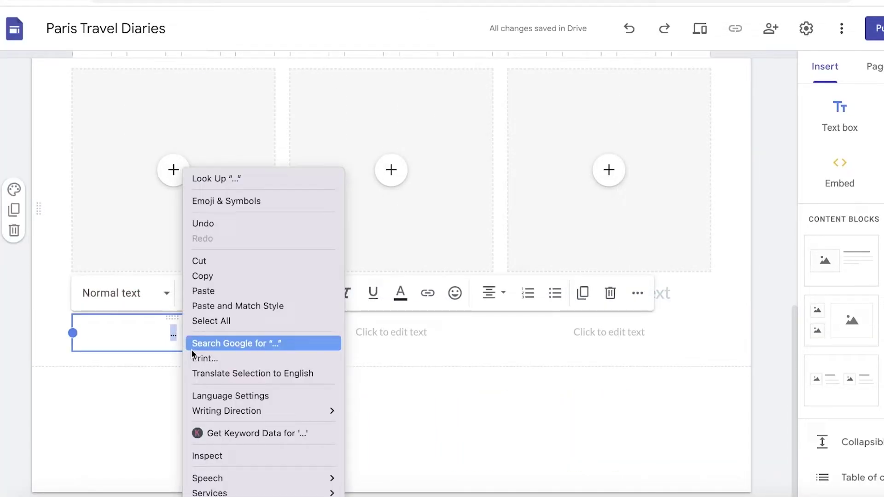
left_click(215, 287)
Delete the last three lines of the pasted Lorem Ipsum description
scroll(317, 410, "down", 3)
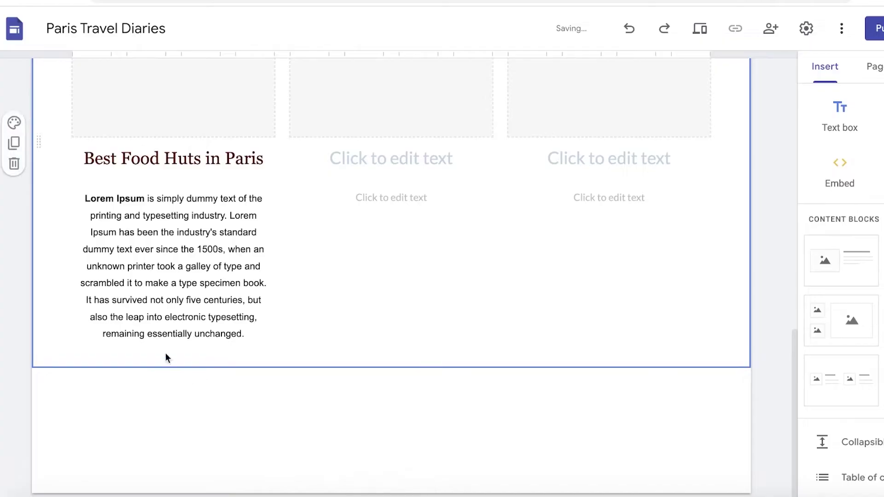
left_click(116, 200)
left_click_drag(99, 198, 257, 382)
left_click(201, 302)
left_click_drag(240, 338, 83, 307)
key("BackSpace")
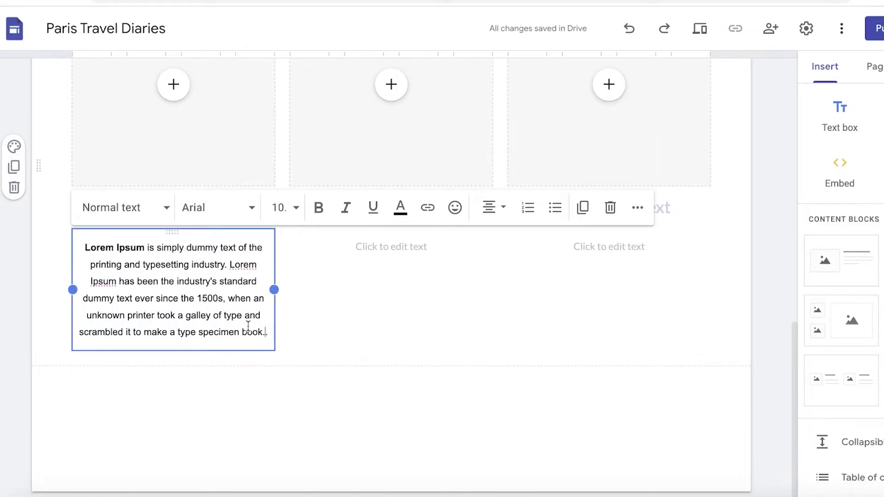
left_click(270, 300)
Bring up the options for adding an image to the first card
scroll(59, 123, "up", 4)
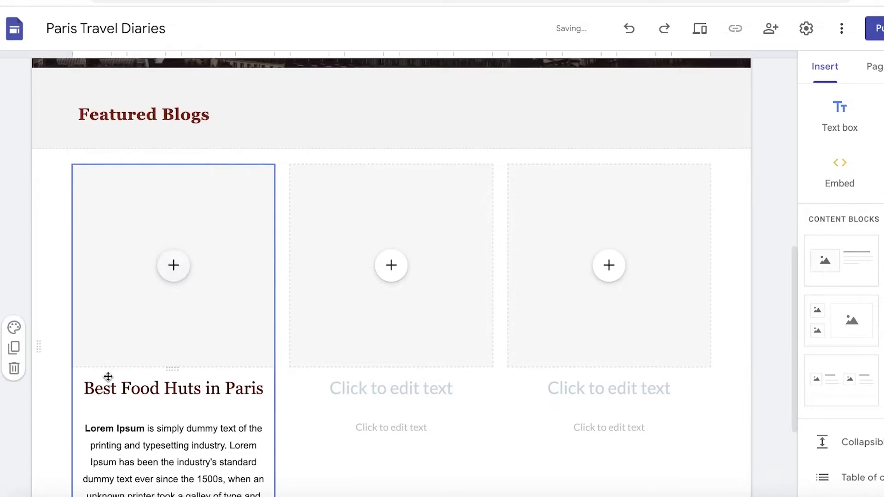
scroll(107, 377, "down", 1)
scroll(184, 408, "down", 2)
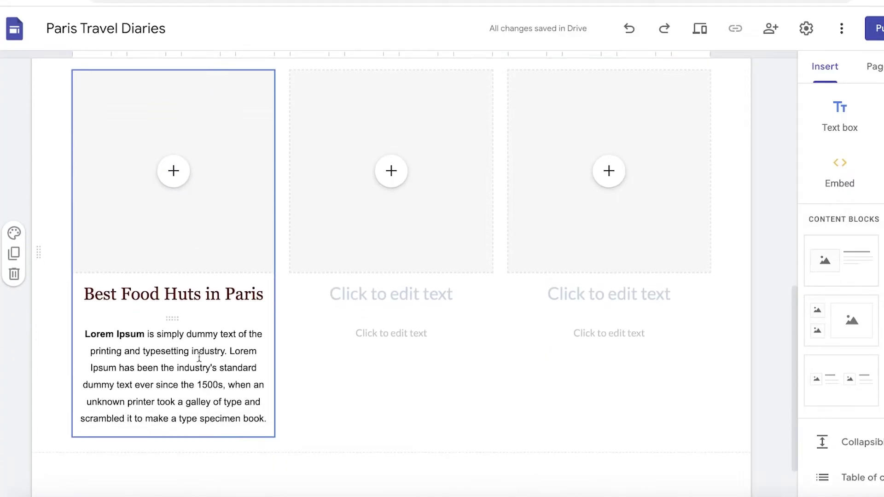
left_click(175, 171)
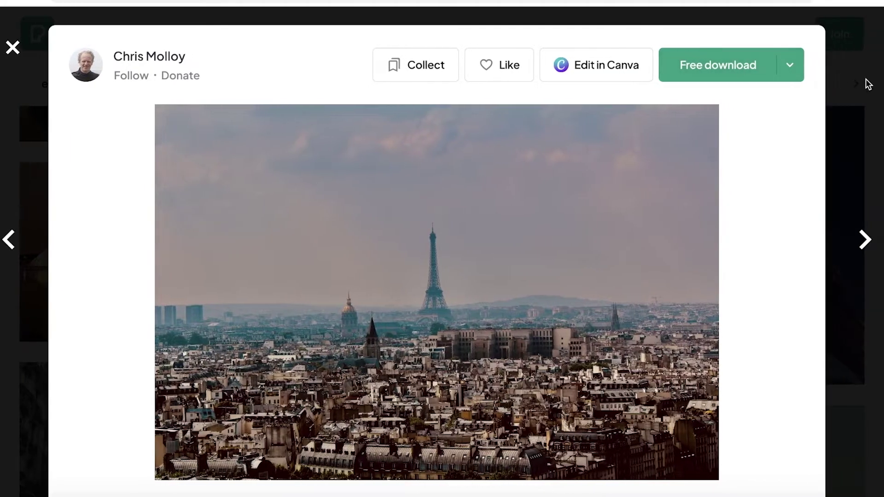
Close the photo viewer and refine the Pexels search to 'paris food'
key("Escape")
scroll(158, 257, "down", 5)
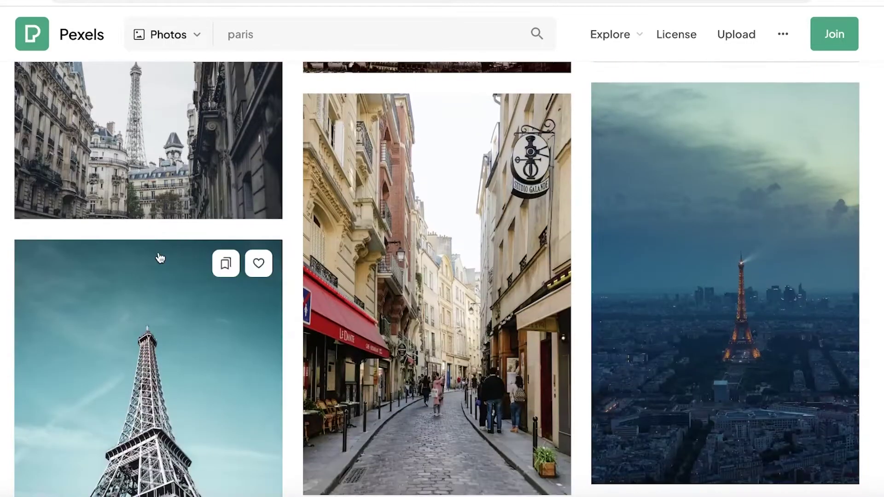
scroll(458, 261, "down", 4)
scroll(456, 256, "up", 10)
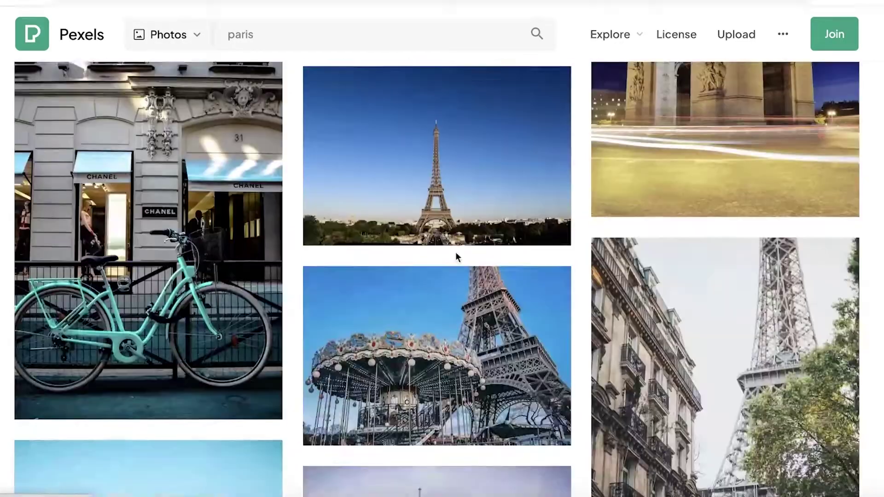
left_click(322, 34)
type("food")
key("Return")
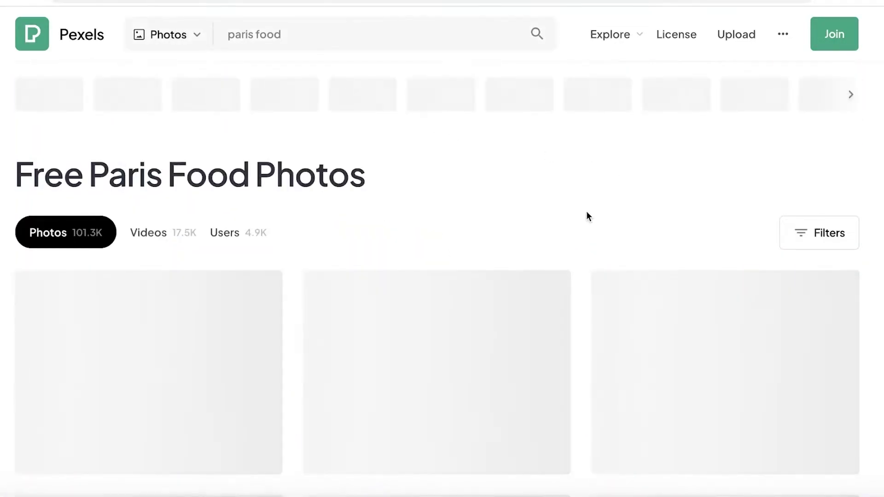
Save the Paris market storefront photo to the computer with Save Image As
scroll(587, 213, "down", 10)
scroll(597, 152, "up", 10)
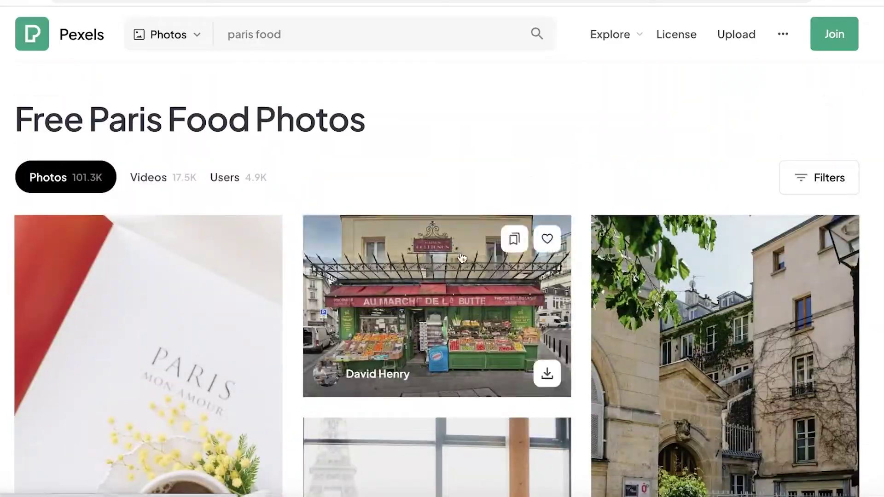
left_click(460, 295)
right_click(513, 204)
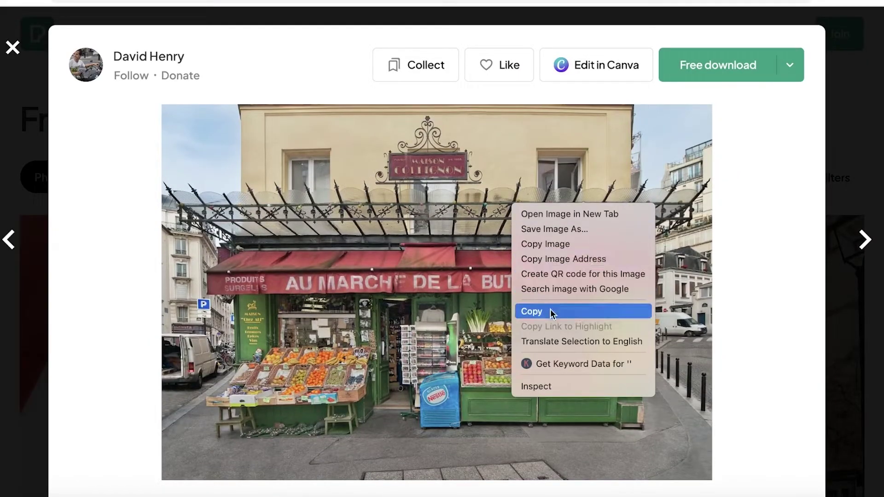
left_click(528, 228)
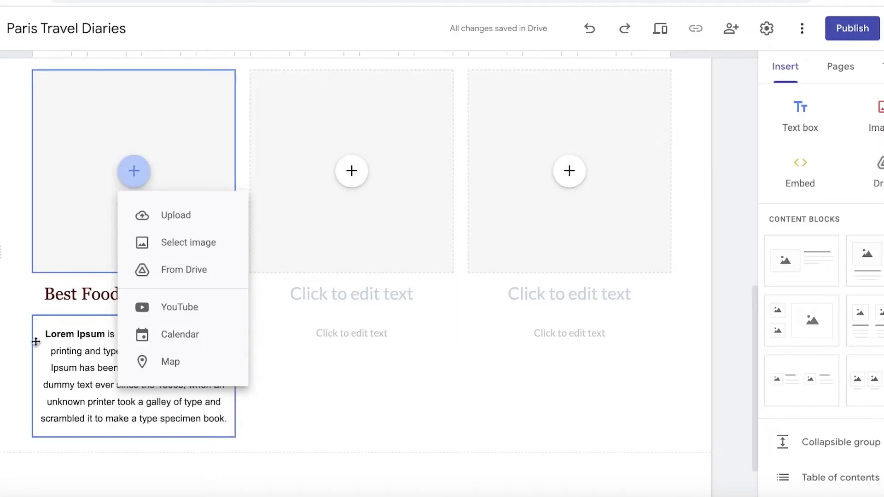
Upload the downloaded Pexels market storefront photo from Downloads into the first card's image block
left_click(176, 216)
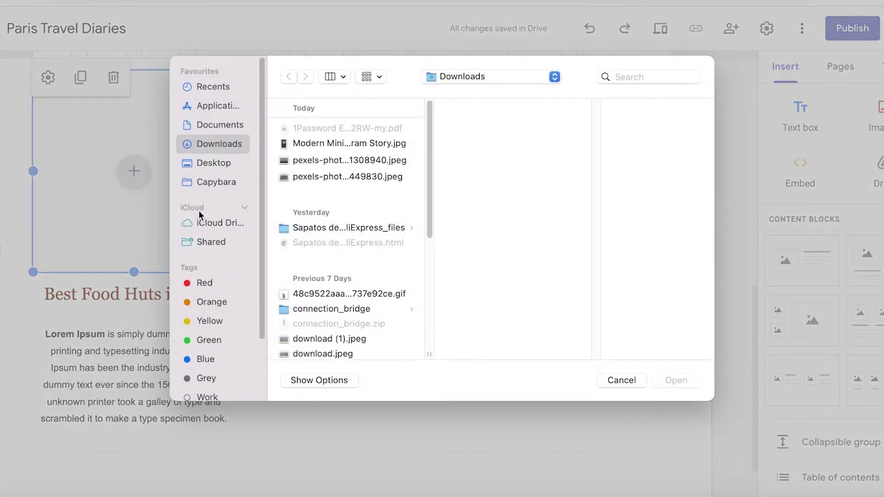
left_click(233, 164)
left_click(231, 144)
left_click(324, 144)
left_click(321, 160)
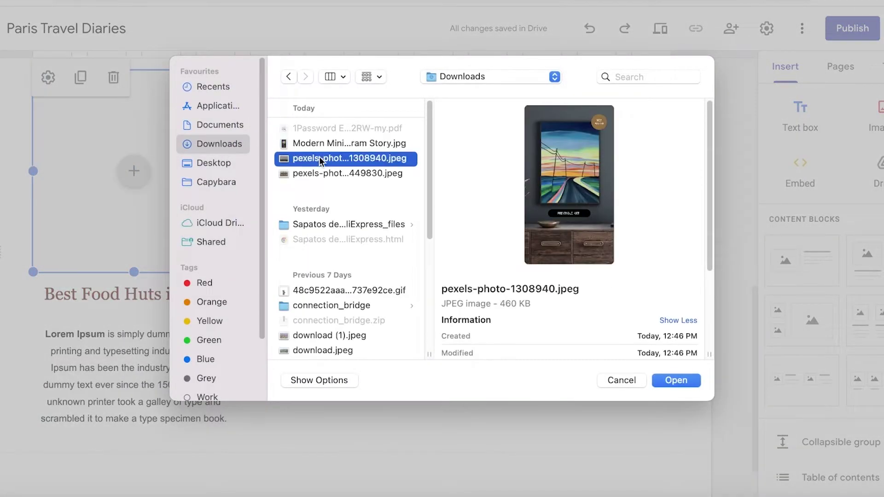
double_click(328, 174)
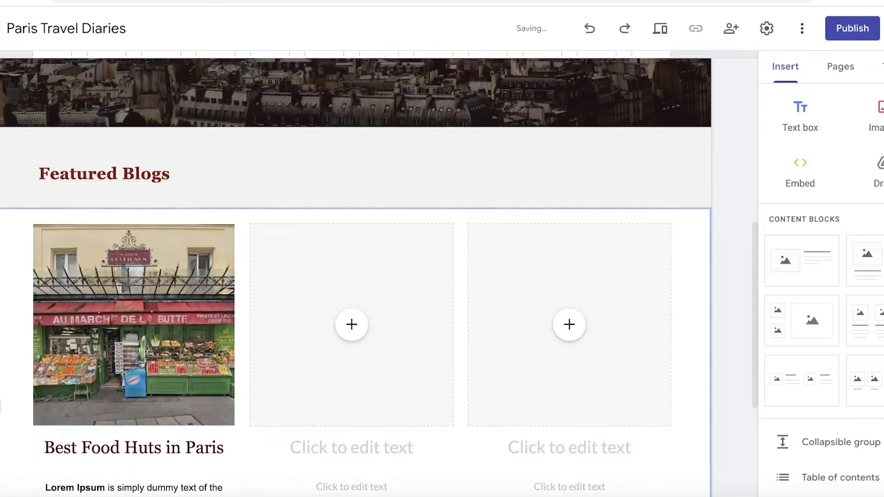
scroll(150, 236, "down", 3)
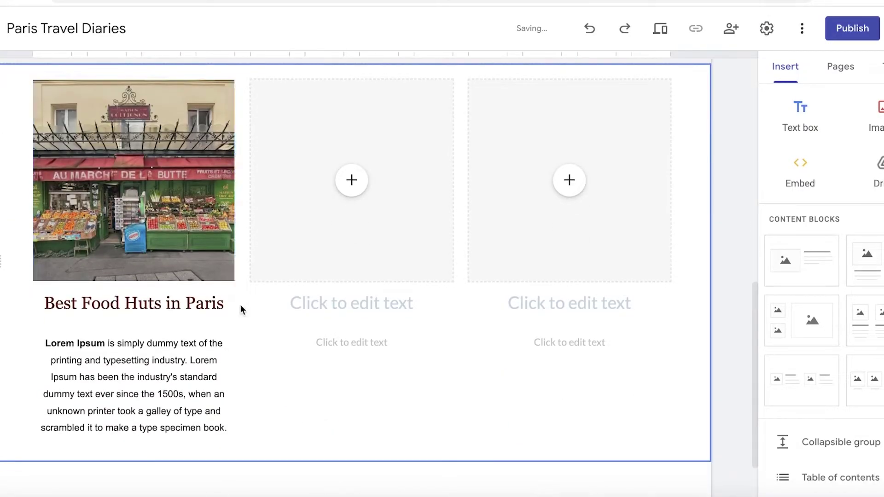
left_click(158, 304)
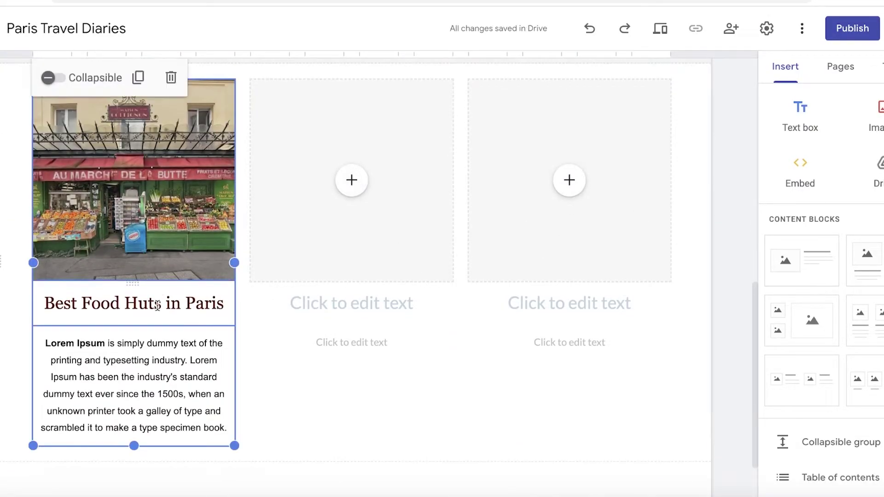
triple_click(158, 305)
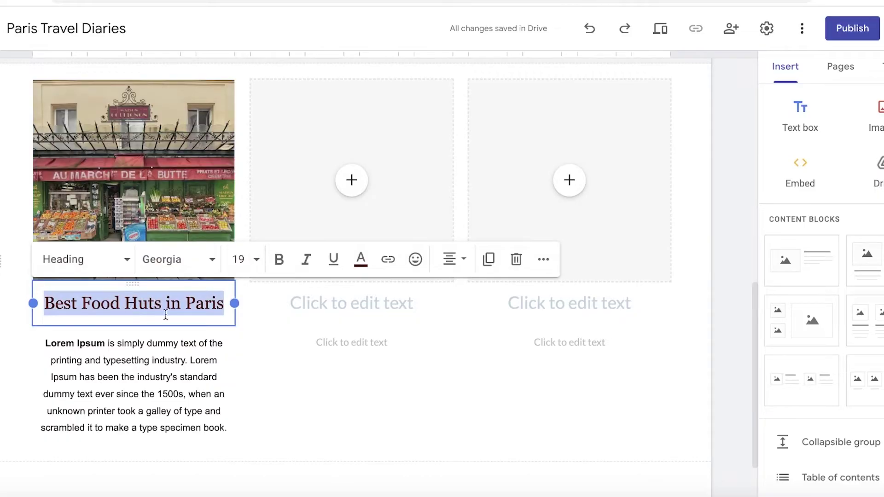
left_click(388, 260)
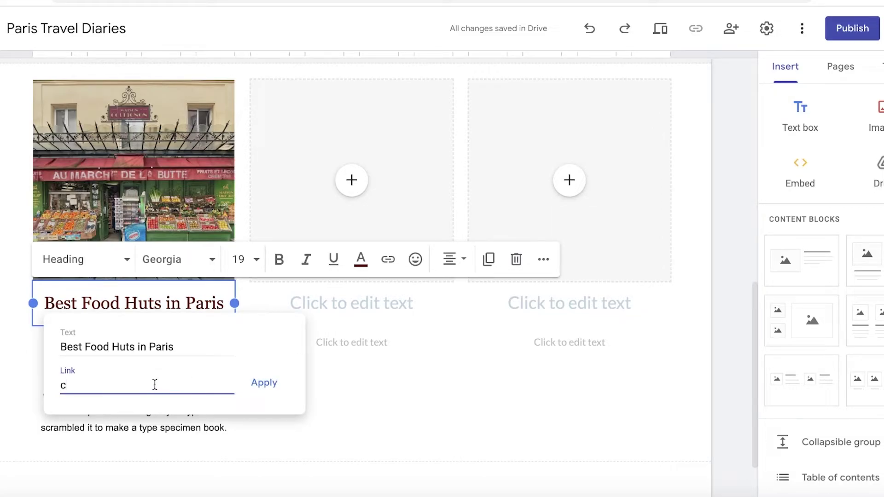
left_click(459, 408)
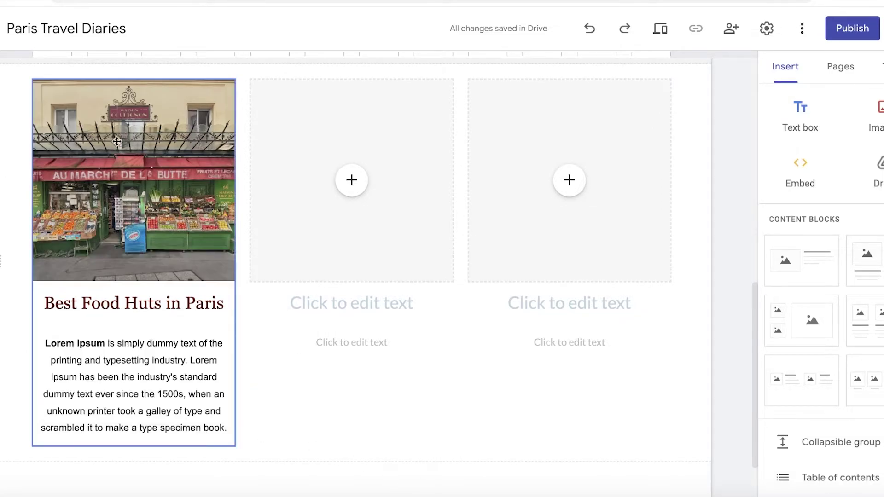
left_click(125, 143)
scroll(128, 176, "up", 3)
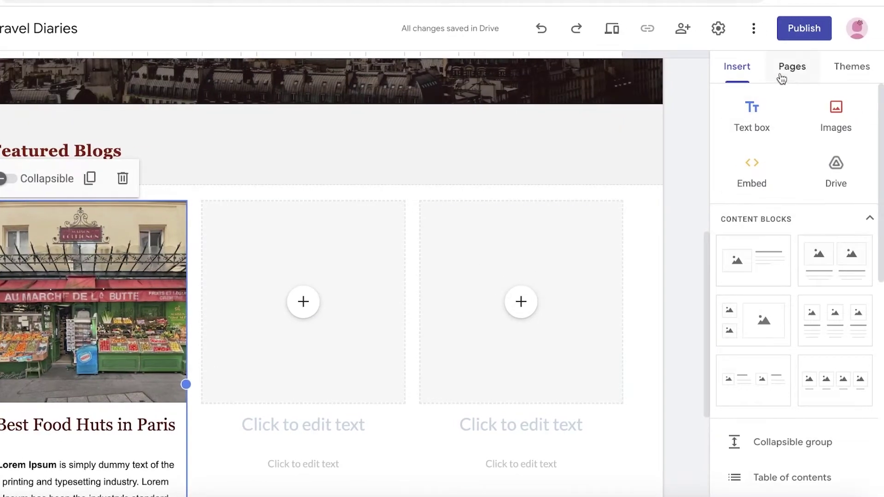
Add a new page named 'Best Food Huts in Paris' from the Pages panel
left_click(781, 78)
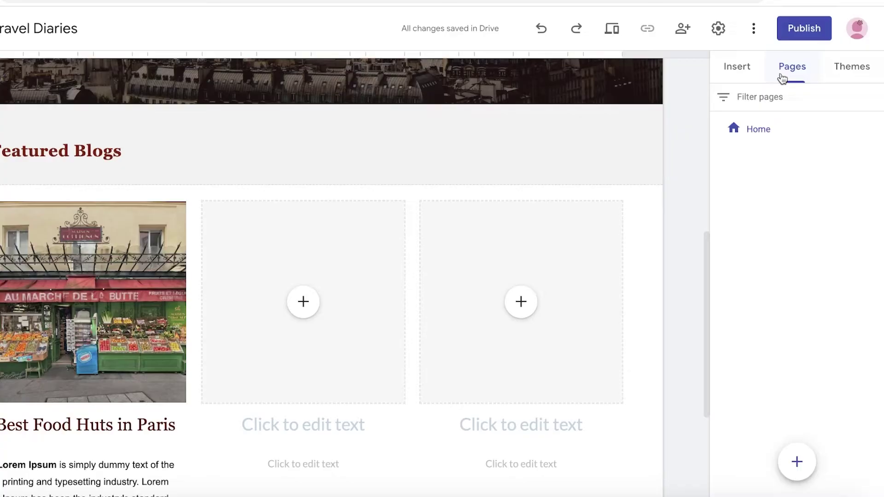
left_click(799, 465)
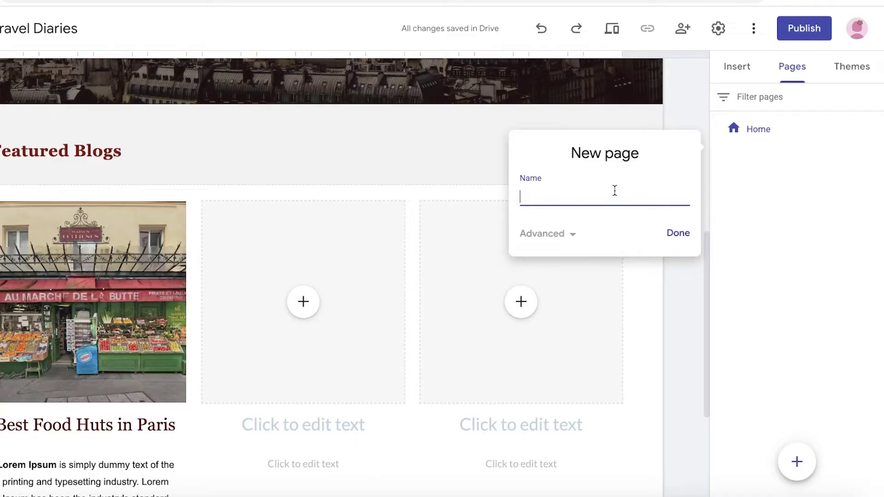
type("Best")
type("Food Huts in Paris")
key("Return")
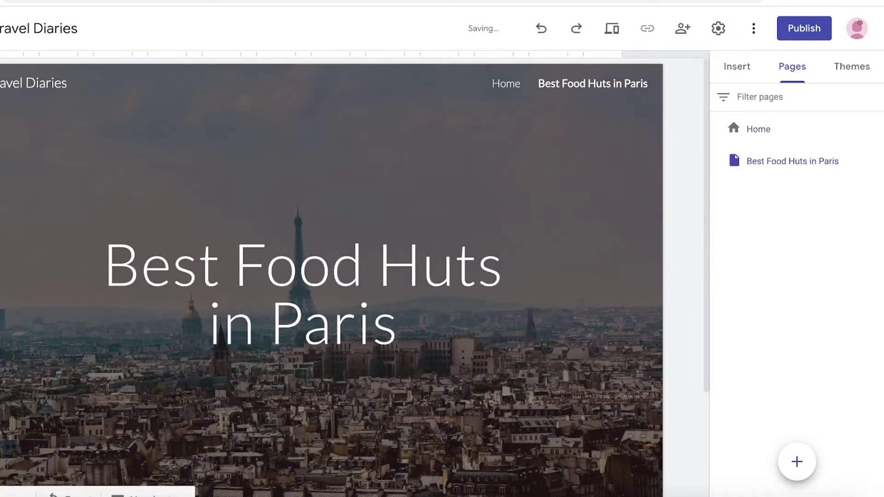
Hide the 'Best Food Huts in Paris' page from the site navigation
left_click(872, 160)
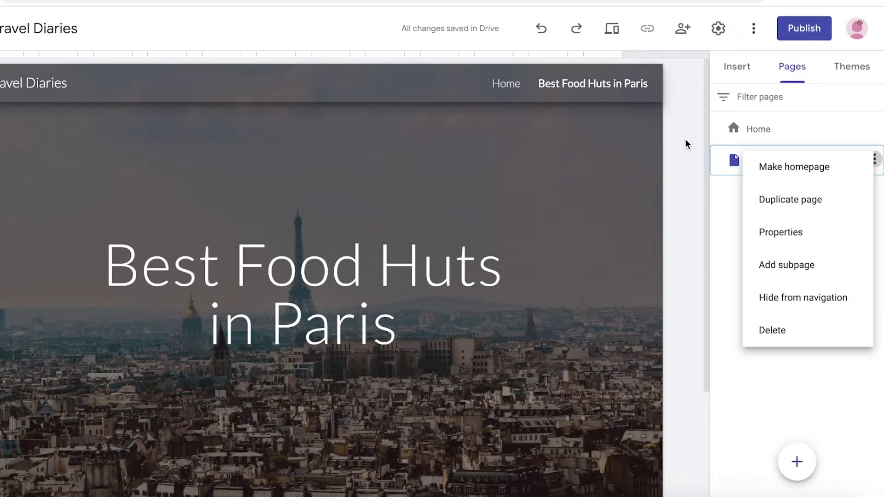
left_click(789, 298)
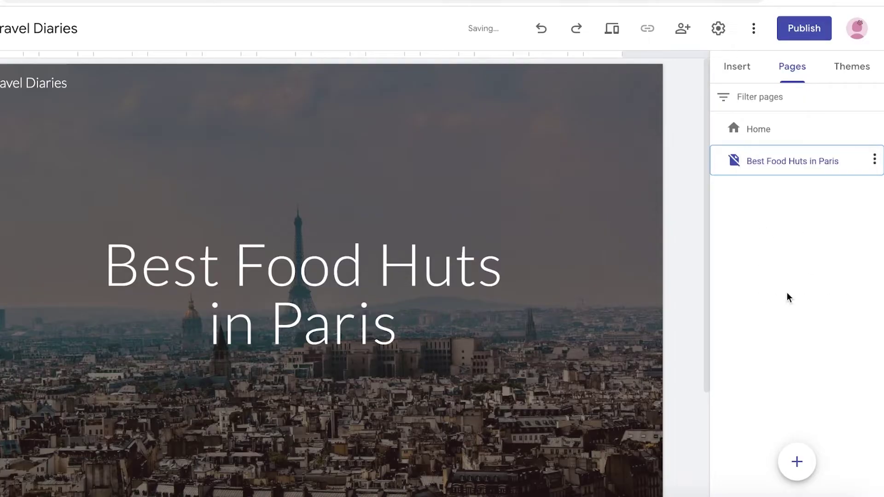
scroll(442, 233, "down", 3)
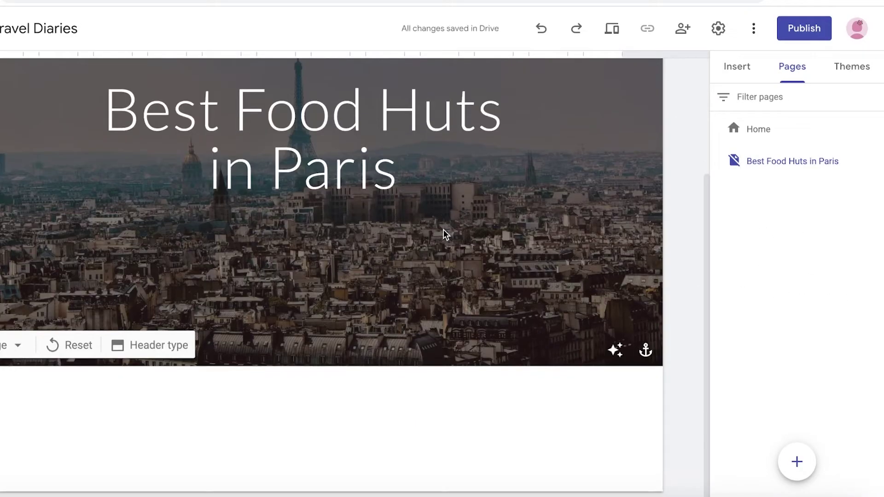
scroll(597, 203, "up", 3)
On the Home page, link the first card's heading to the 'Best Food Huts in Paris' page
left_click(741, 68)
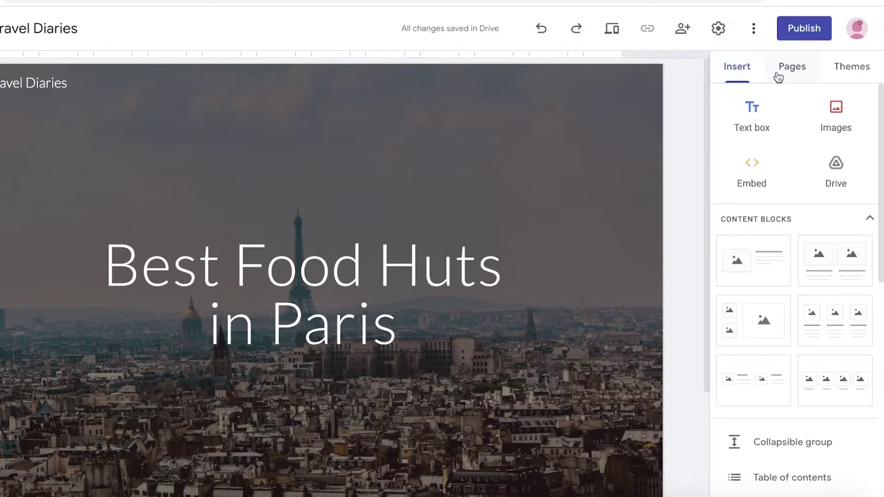
left_click(778, 73)
left_click(750, 133)
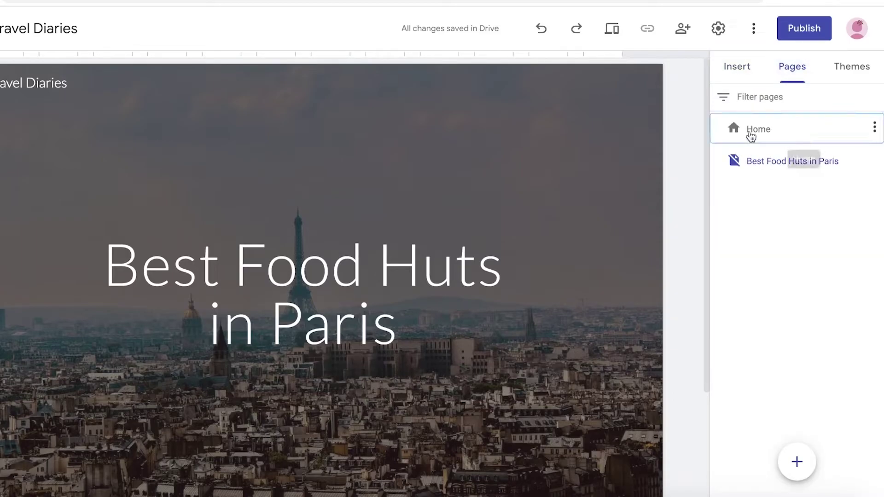
scroll(415, 236, "down", 10)
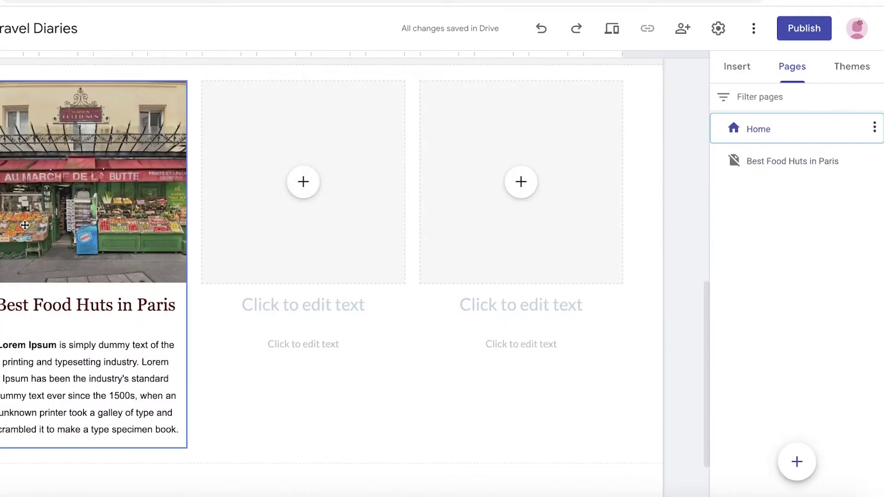
triple_click(48, 307)
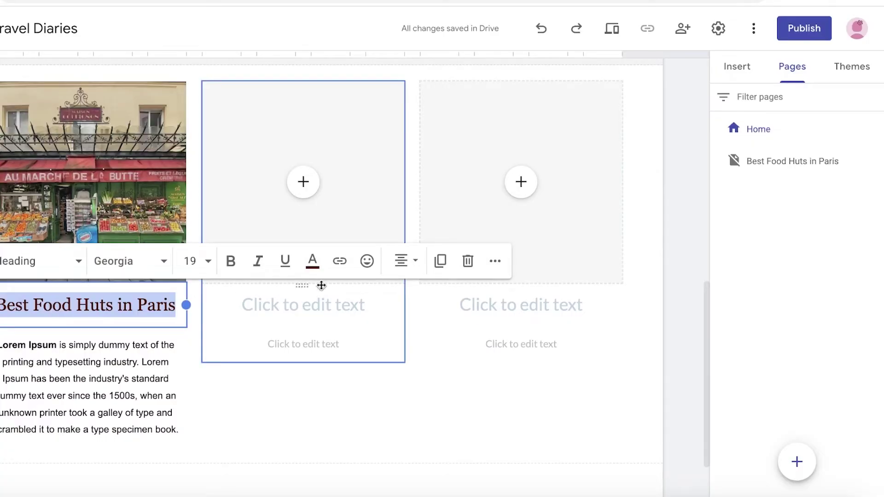
left_click(339, 261)
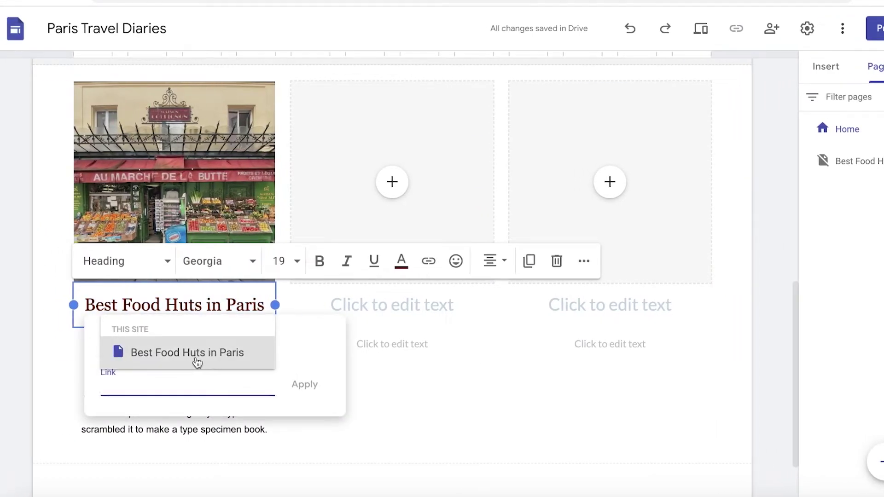
left_click(197, 353)
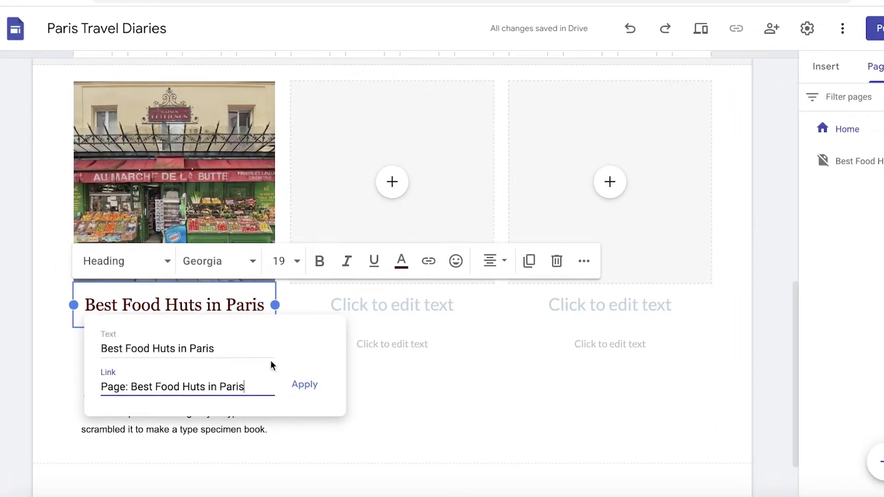
left_click(316, 390)
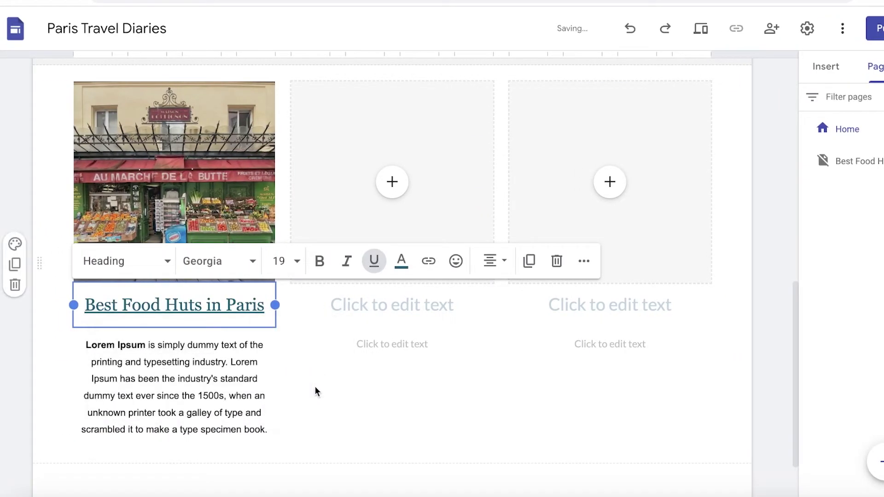
Recolour the linked 'Best Food Huts in Paris' heading dark red
left_click(364, 274)
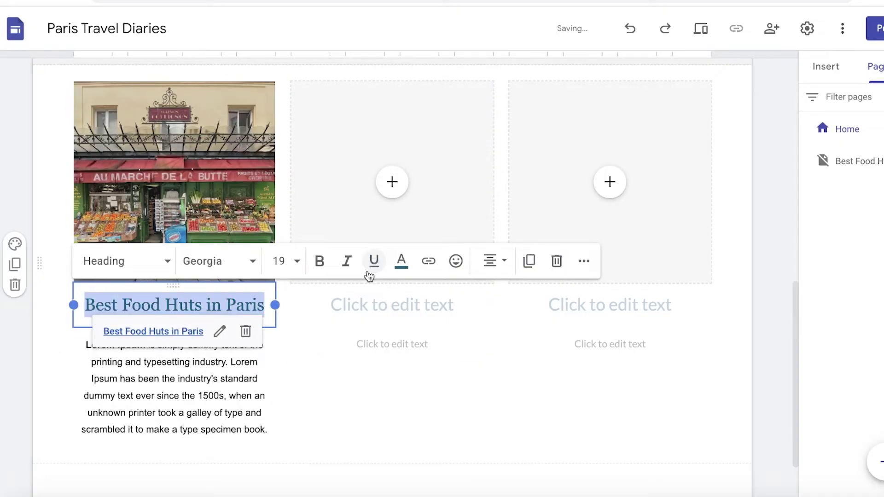
left_click(401, 267)
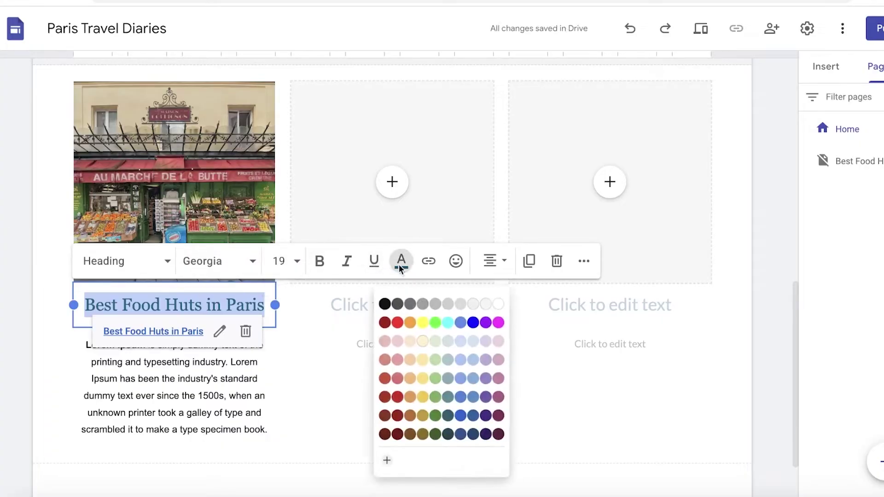
left_click(384, 435)
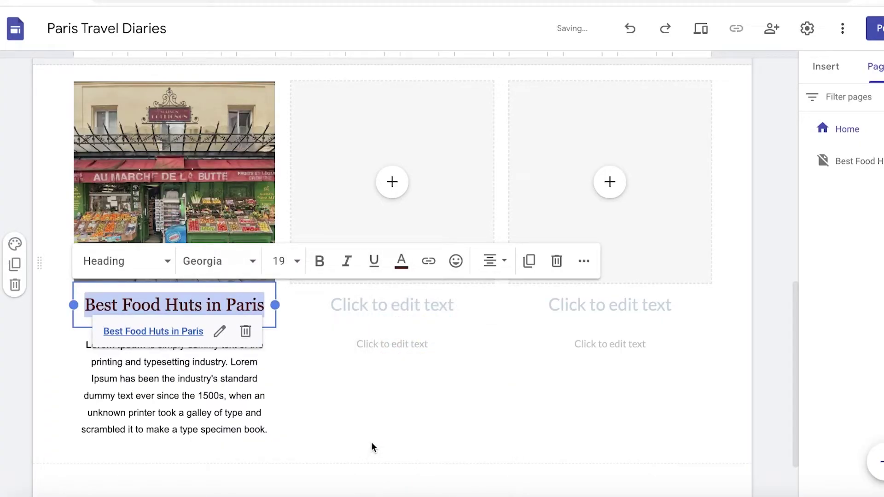
left_click(325, 410)
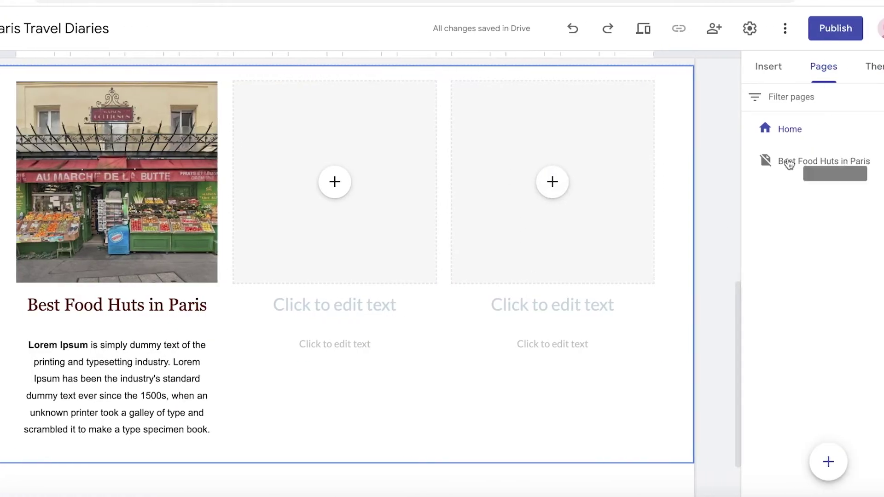
Toggle the first card's column group collapsible on and back off
scroll(240, 164, "up", 3)
left_click(106, 300)
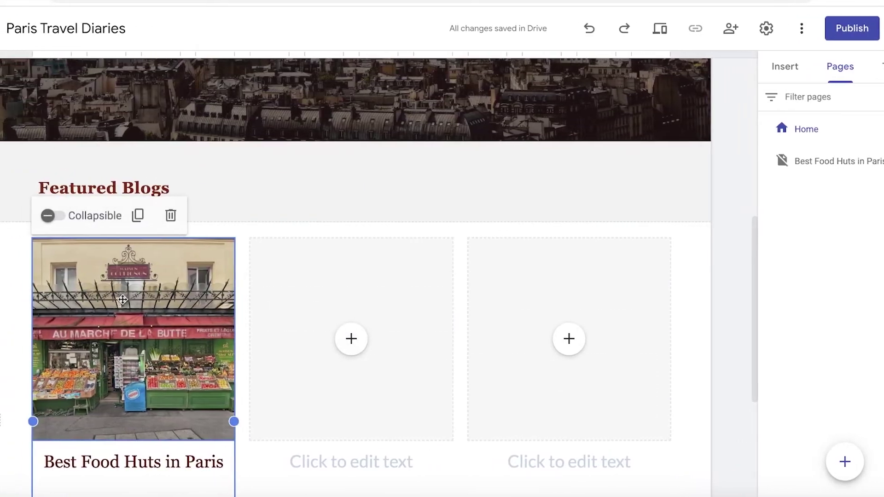
left_click(54, 194)
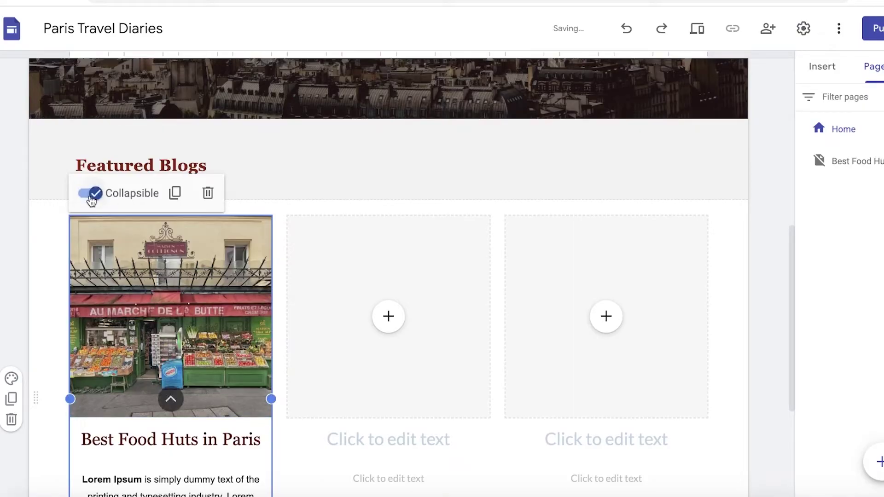
left_click(92, 195)
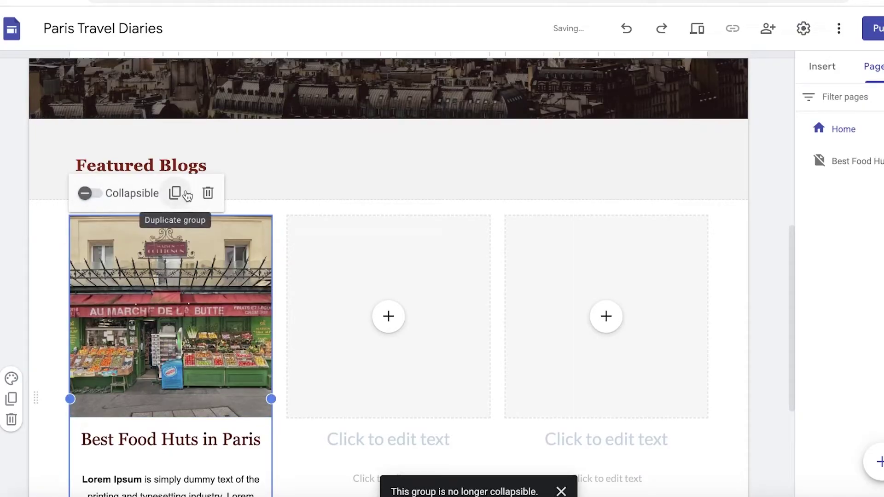
scroll(138, 301, "down", 1)
Link the card's market storefront photo to the 'Best Food Huts in Paris' page
left_click(121, 281)
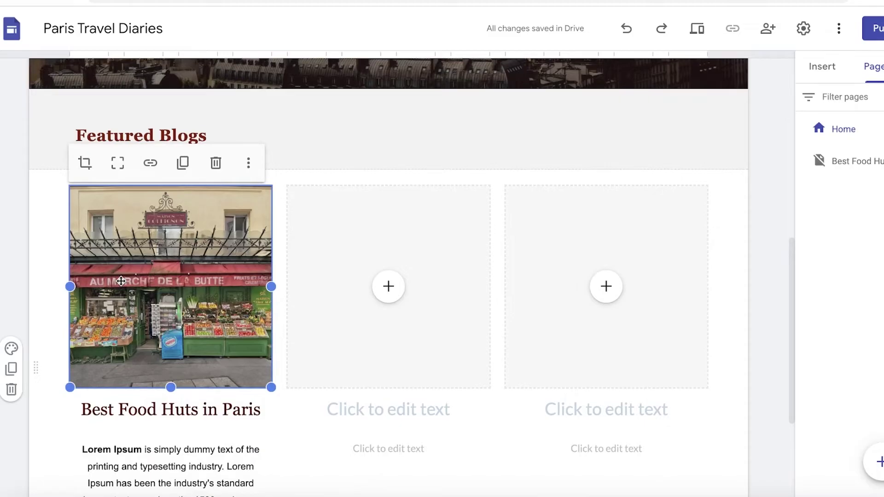
left_click(148, 162)
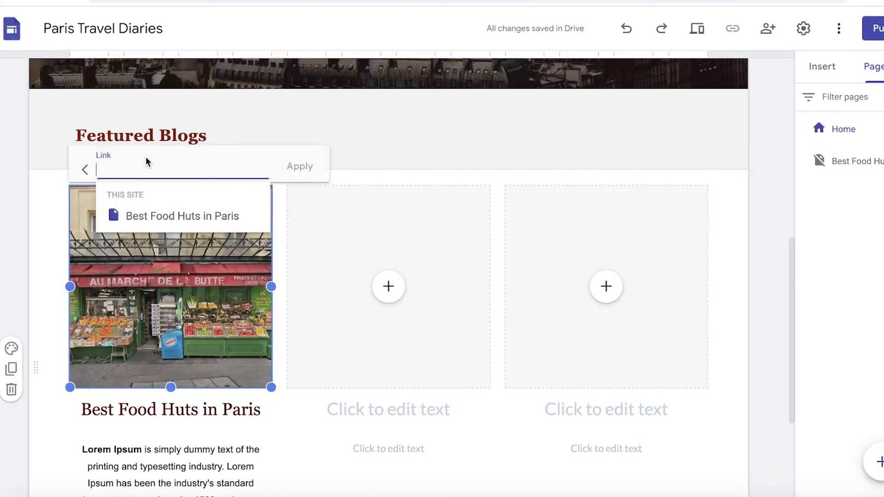
left_click(152, 217)
left_click(291, 166)
scroll(249, 188, "down", 3)
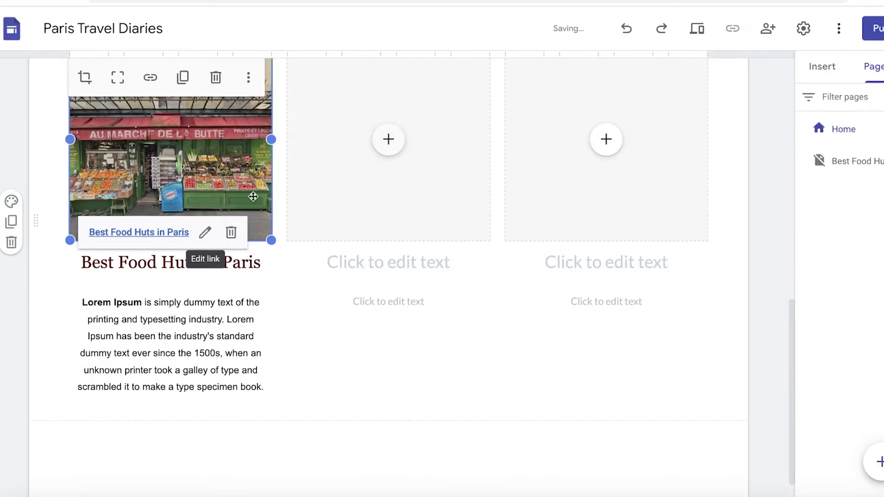
left_click(300, 358)
scroll(300, 357, "up", 10)
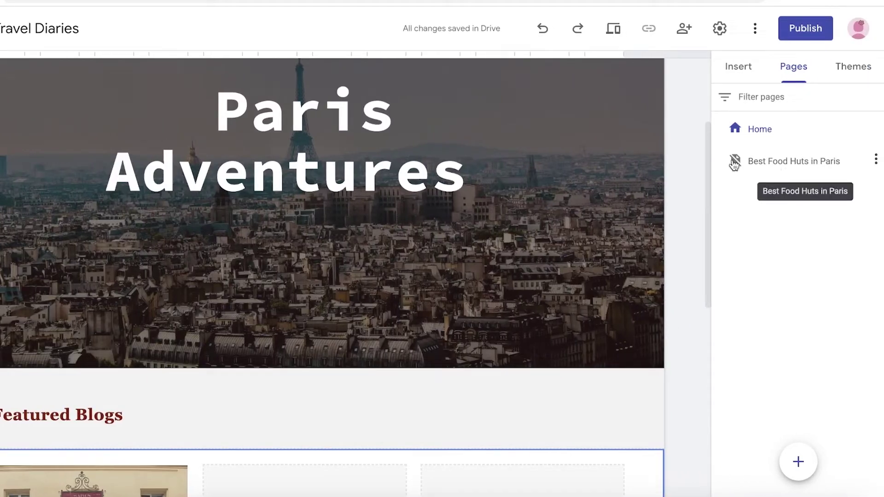
Set the post's header to Title only and widen the title box to fit one line
left_click(809, 166)
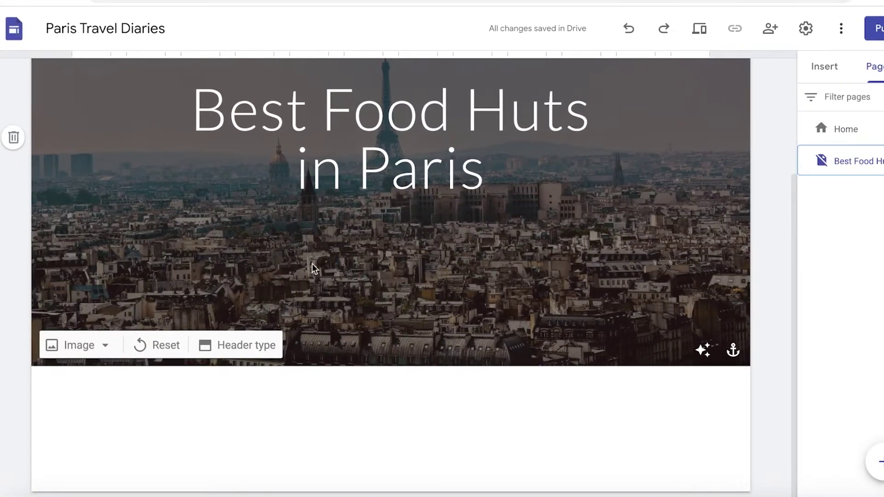
left_click(221, 346)
left_click(351, 344)
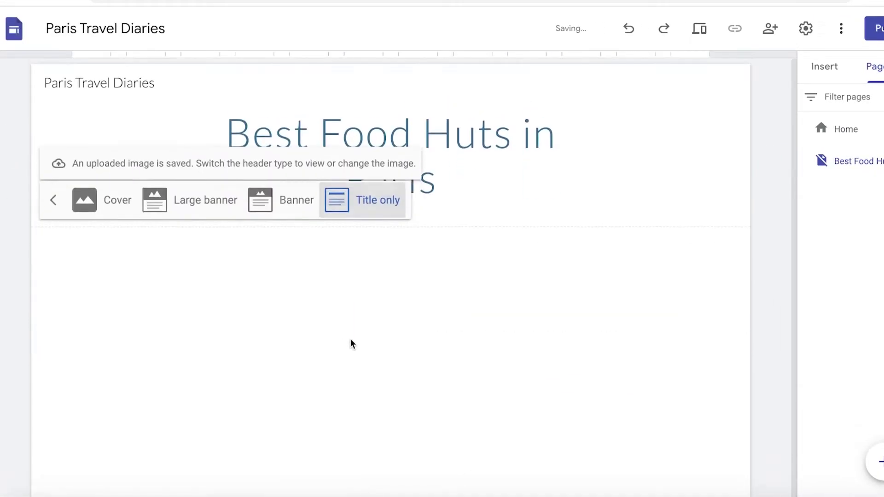
left_click(537, 158)
triple_click(537, 158)
left_click(543, 160)
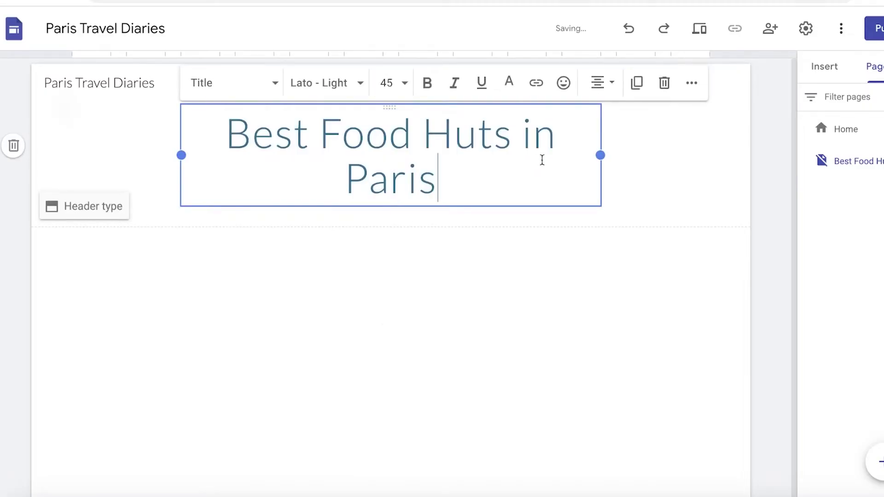
left_click_drag(603, 156, 710, 135)
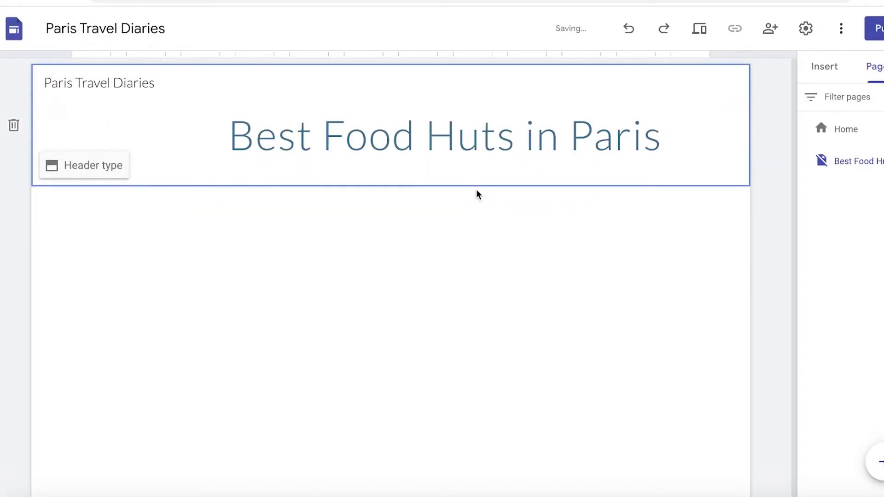
left_click_drag(391, 139, 297, 140)
left_click(369, 238)
Add a text box below the title containing the pasted Lorem Ipsum paragraph
left_click(824, 67)
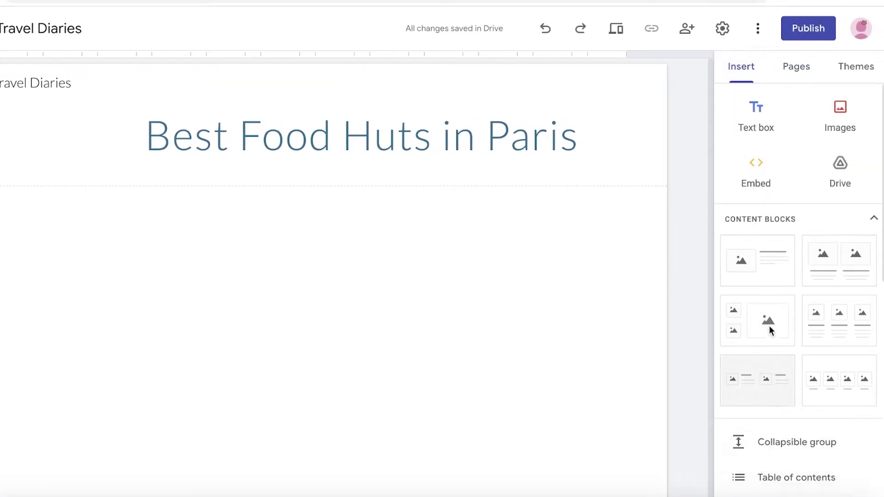
left_click(766, 130)
right_click(369, 198)
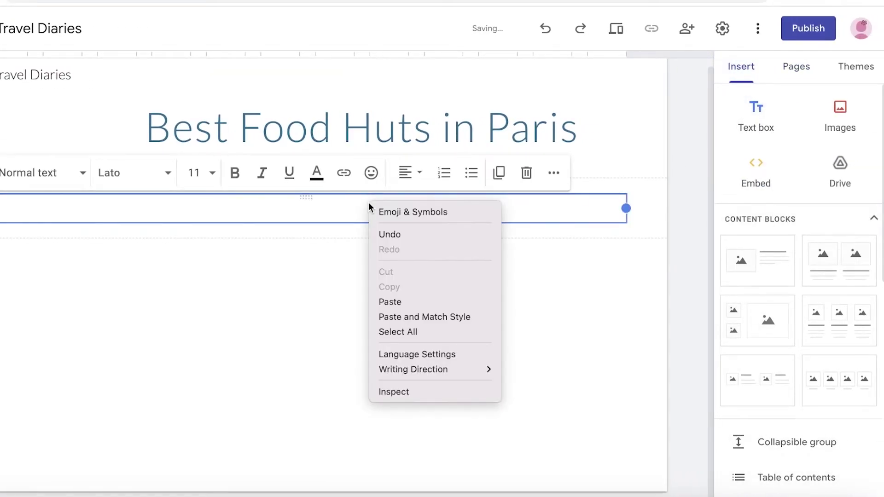
left_click(390, 300)
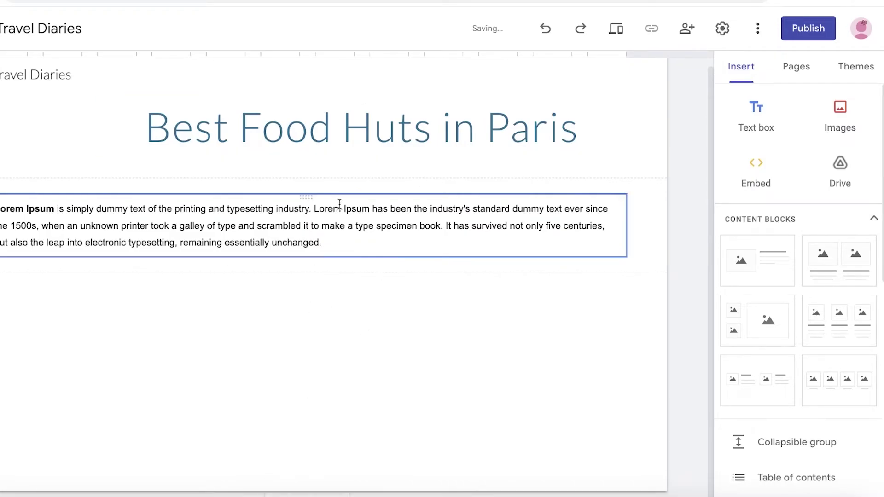
scroll(363, 407, "up", 1)
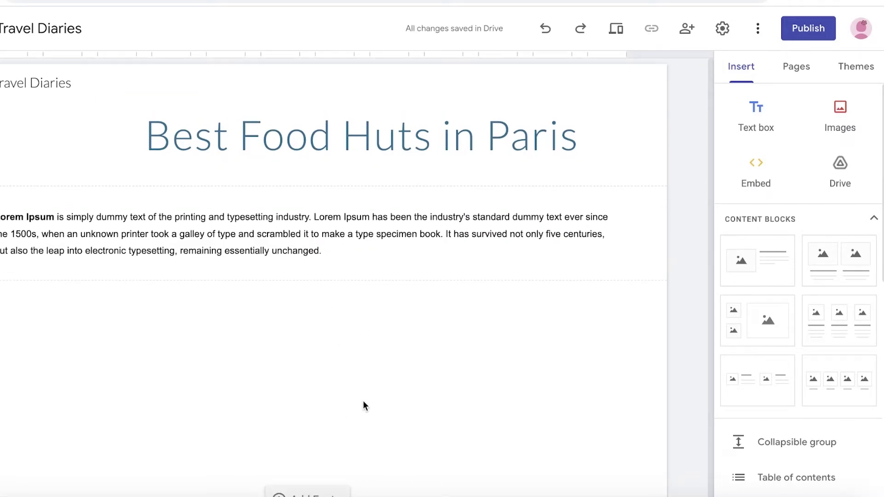
Go back to the Home page from the Pages list
left_click(783, 73)
scroll(372, 181, "down", 10)
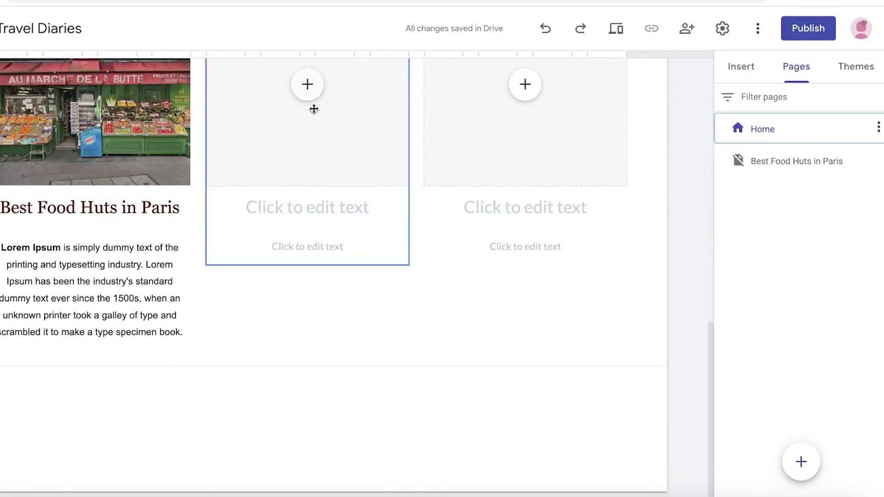
scroll(325, 260, "up", 7)
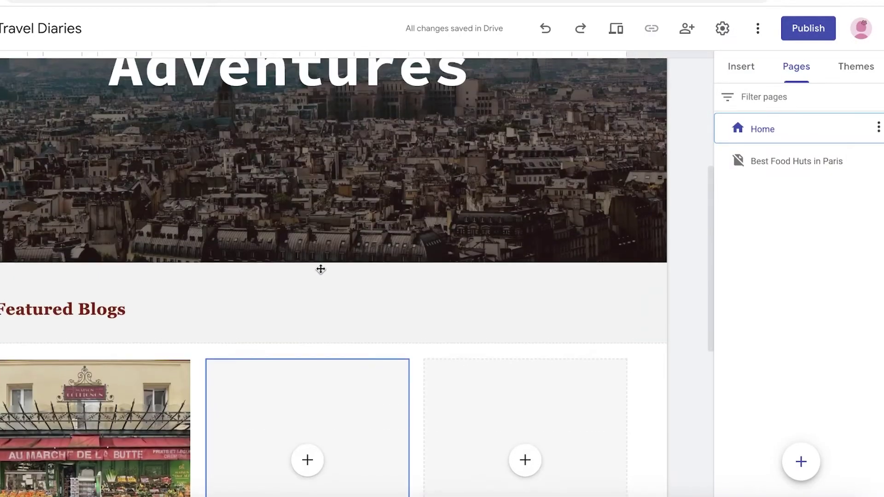
scroll(289, 355, "down", 7)
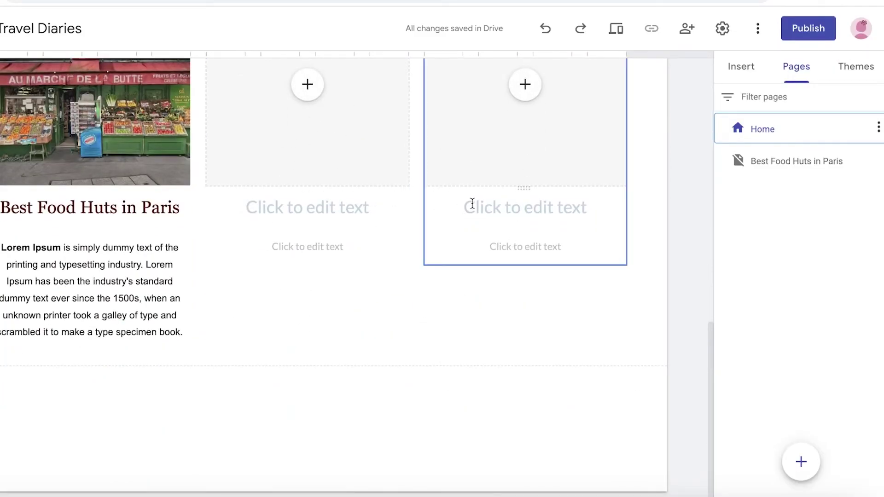
scroll(519, 209, "up", 7)
scroll(519, 214, "down", 7)
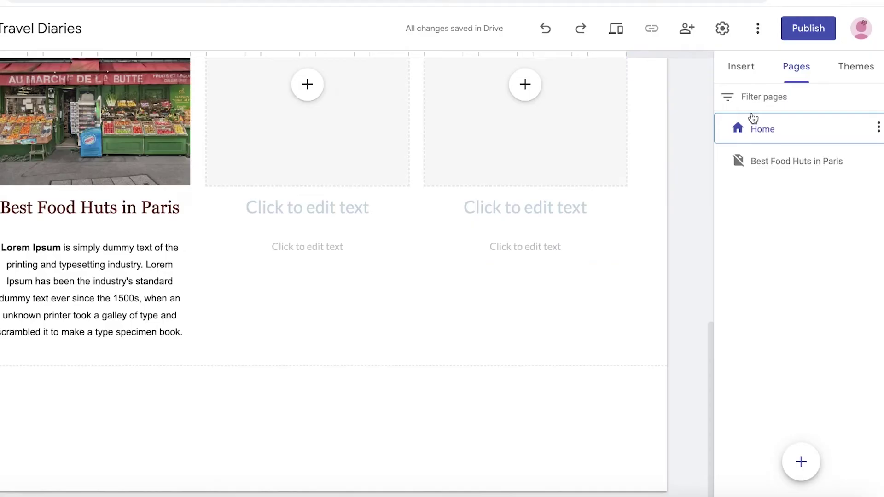
left_click(742, 68)
scroll(654, 194, "up", 10)
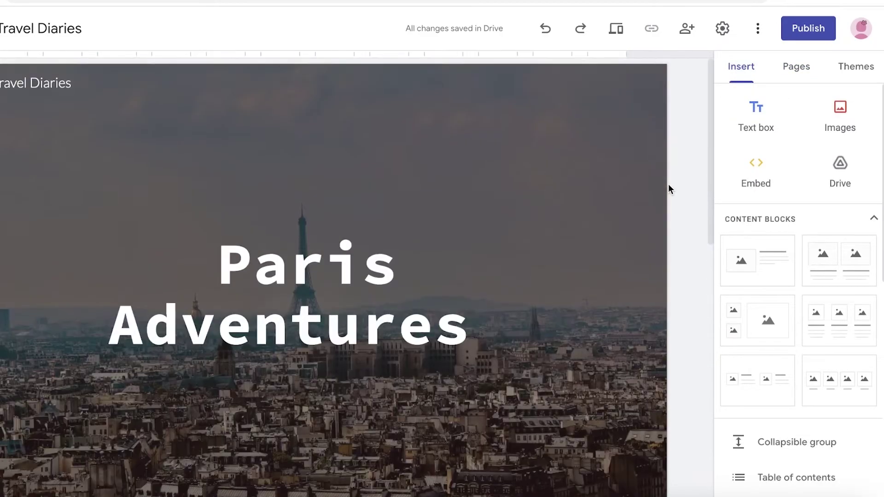
scroll(645, 189, "down", 1)
scroll(645, 184, "up", 1)
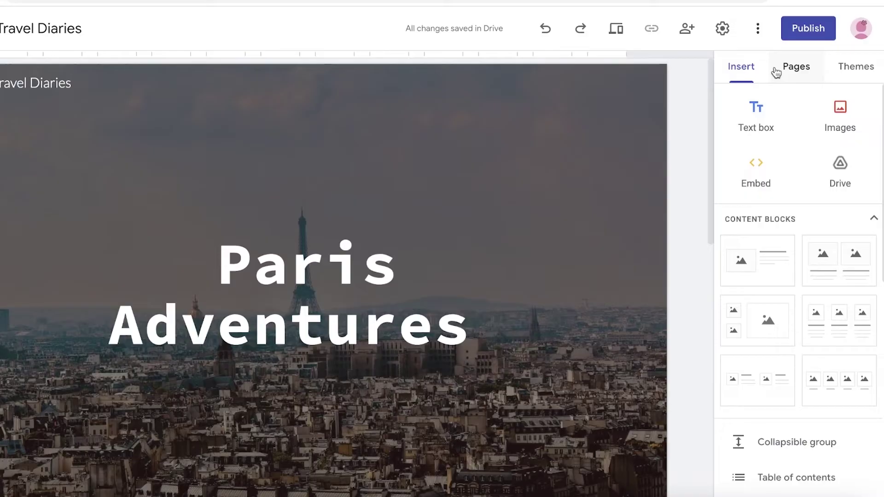
Open the Home page's Properties and close them without changes
left_click(776, 72)
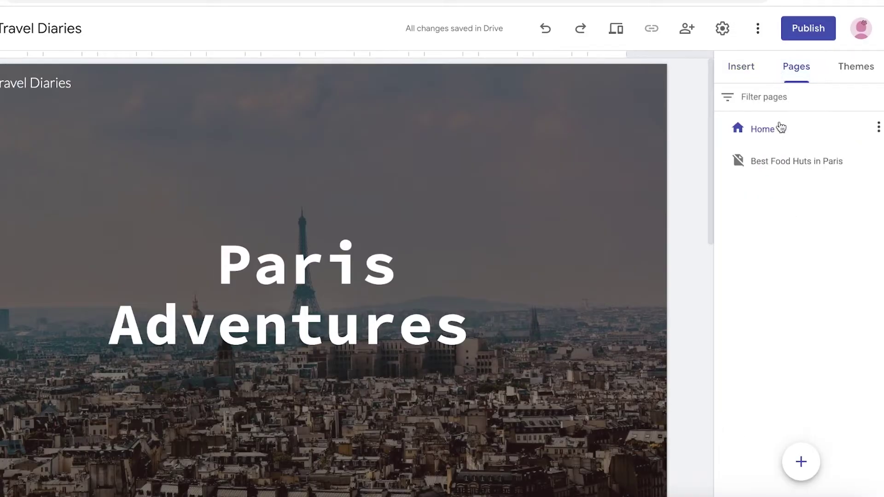
left_click(876, 129)
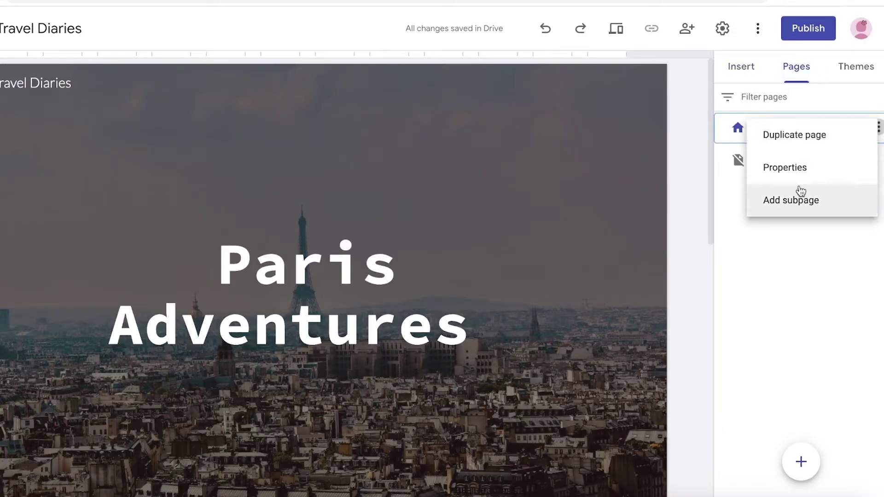
left_click(793, 172)
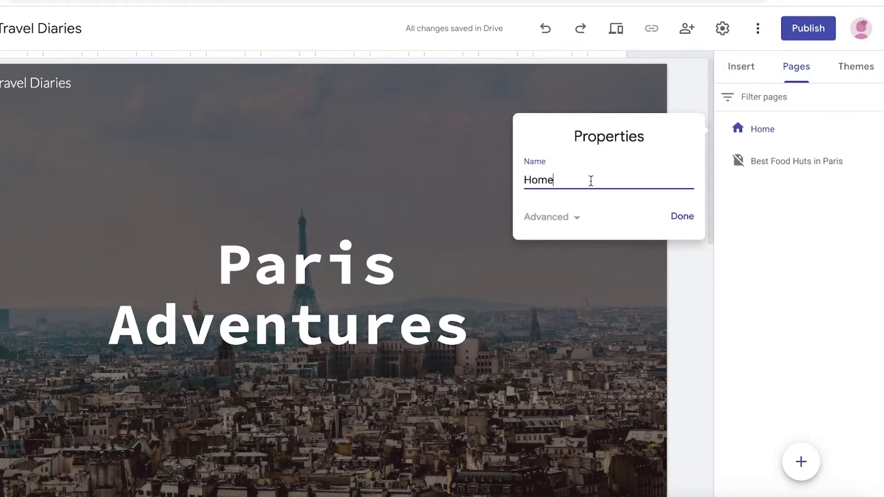
left_click(679, 216)
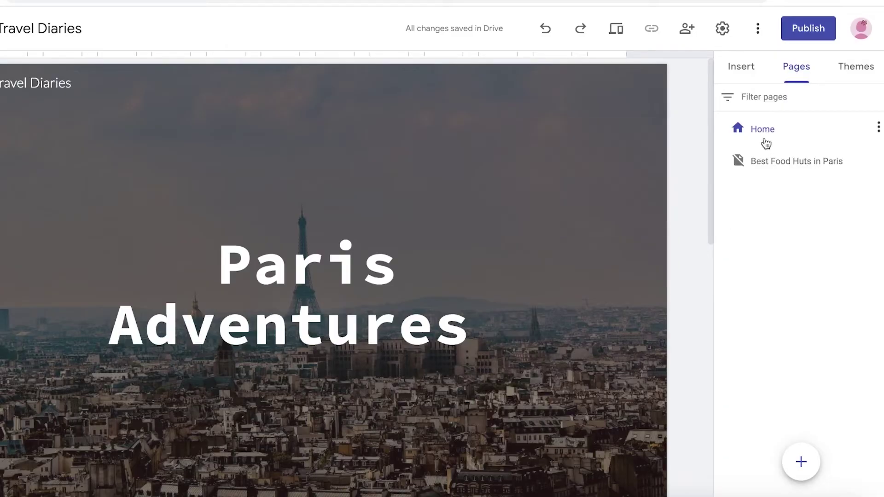
Add a new site page named 'Blogs'
mouse_move(804, 471)
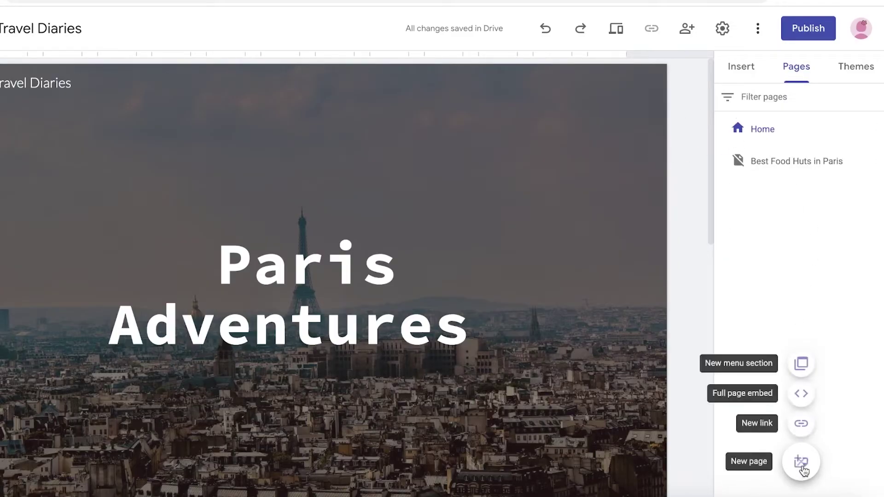
left_click(802, 463)
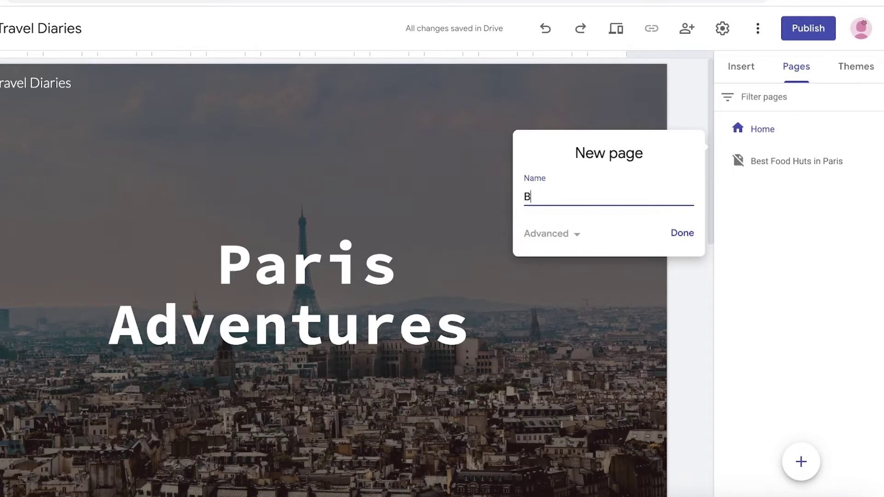
type("Blogs")
key("Return")
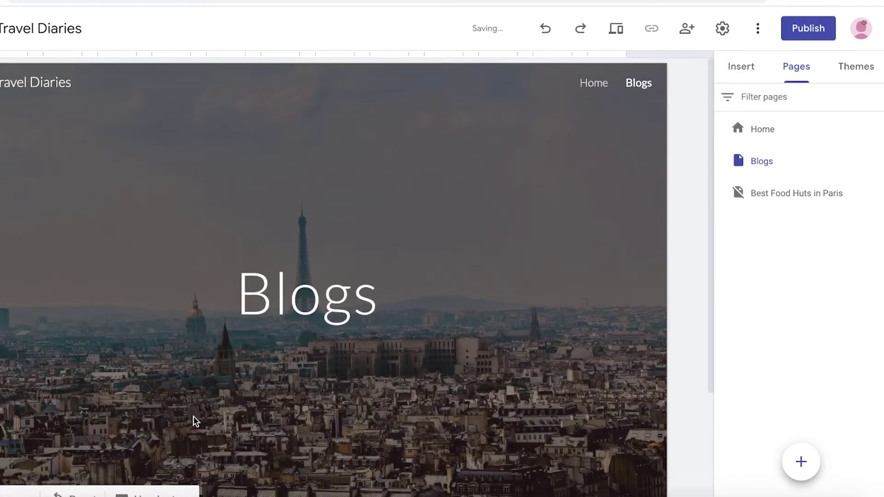
Set the Blogs page header type to a regular Banner
left_click(141, 472)
left_click(123, 464)
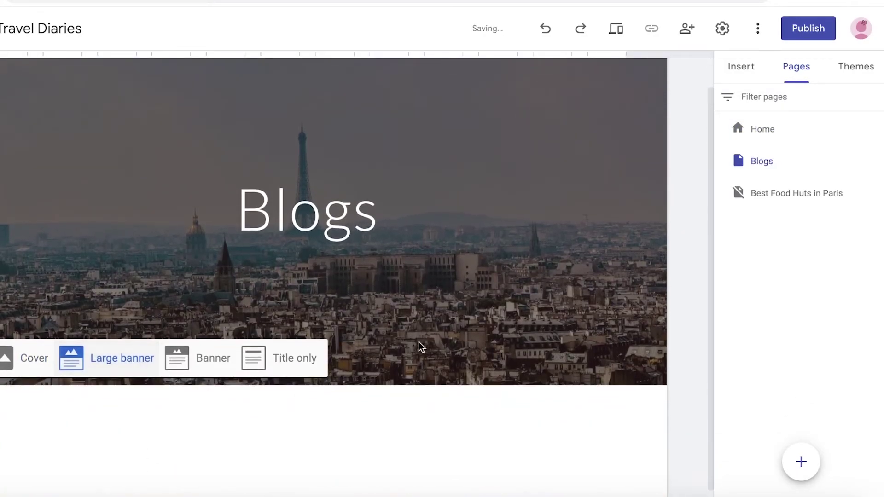
left_click(198, 359)
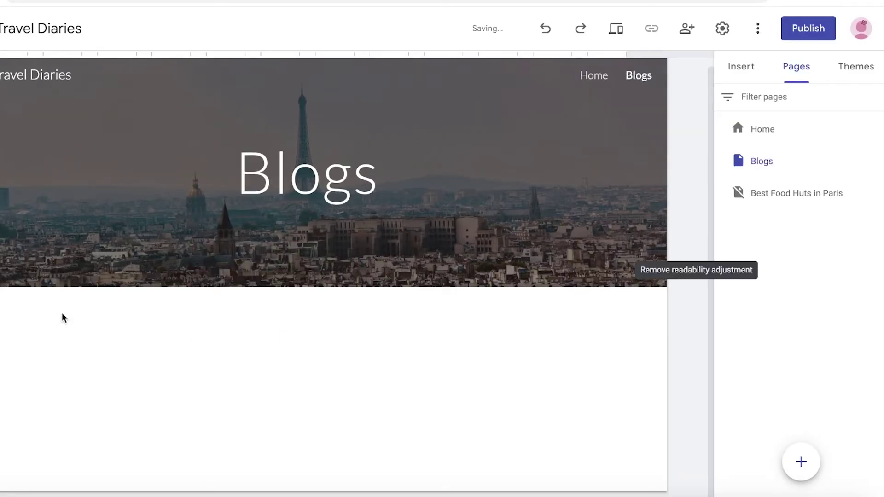
left_click(740, 69)
scroll(772, 285, "down", 3)
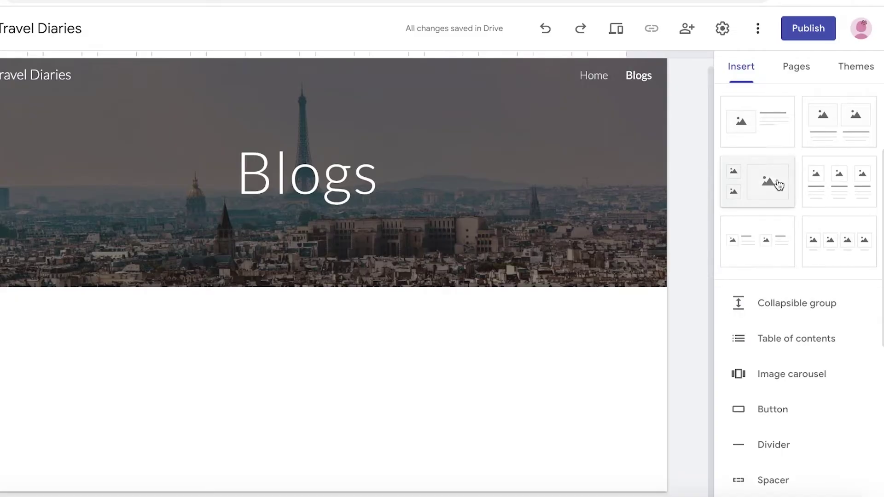
Add a text box reading 'ALL BLOGS' below the Blogs header
scroll(780, 184, "up", 3)
left_click(773, 119)
type("ALL BLOG")
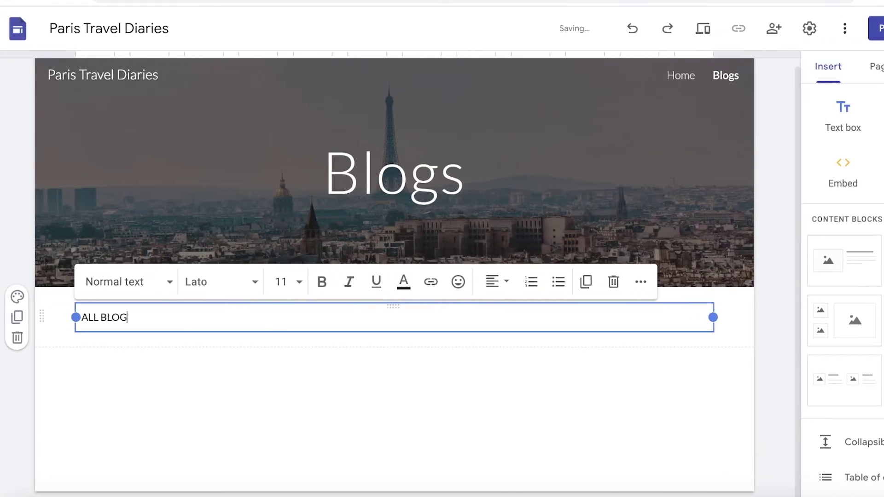
type("S")
left_click(789, 357)
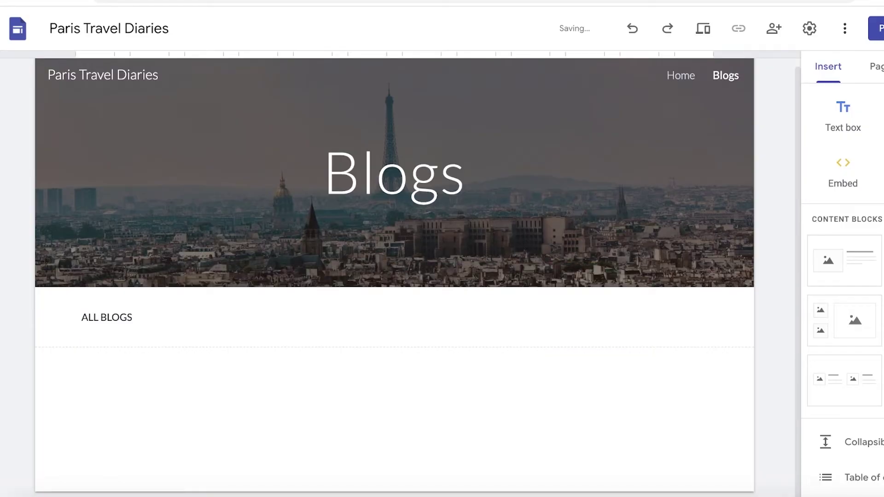
Place the four-image content block below the ALL BLOGS heading
scroll(842, 323, "down", 3)
scroll(843, 295, "up", 3)
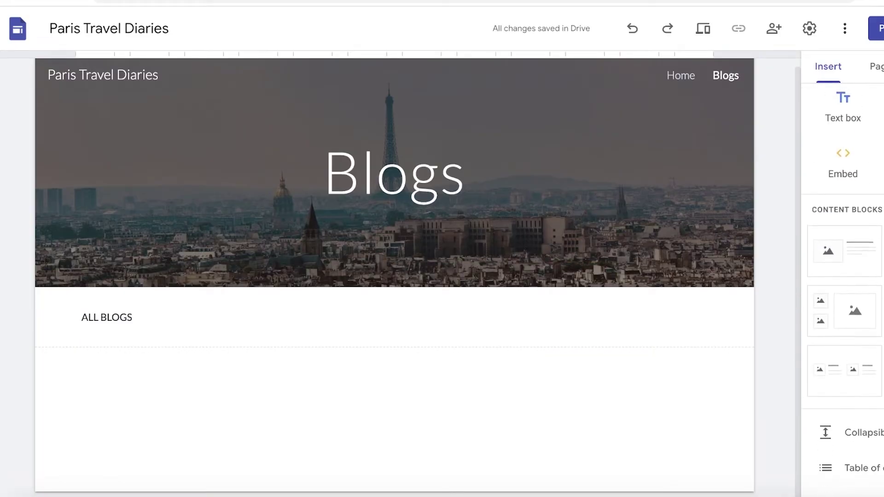
scroll(843, 295, "down", 8)
scroll(842, 295, "up", 8)
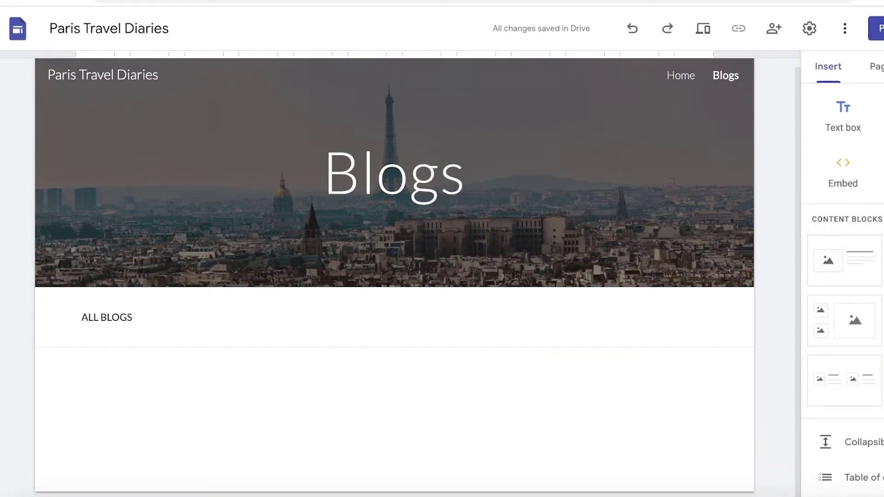
left_click_drag(819, 357, 356, 404)
left_click_drag(271, 405, 273, 405)
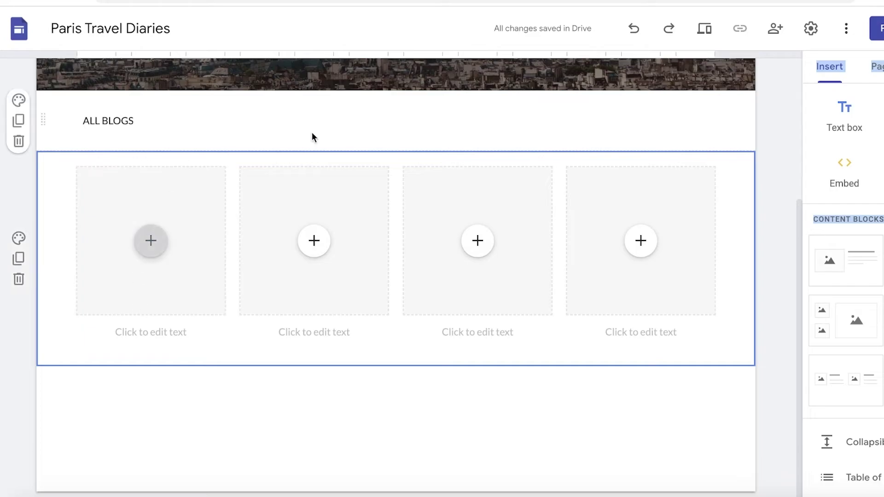
left_click(802, 90)
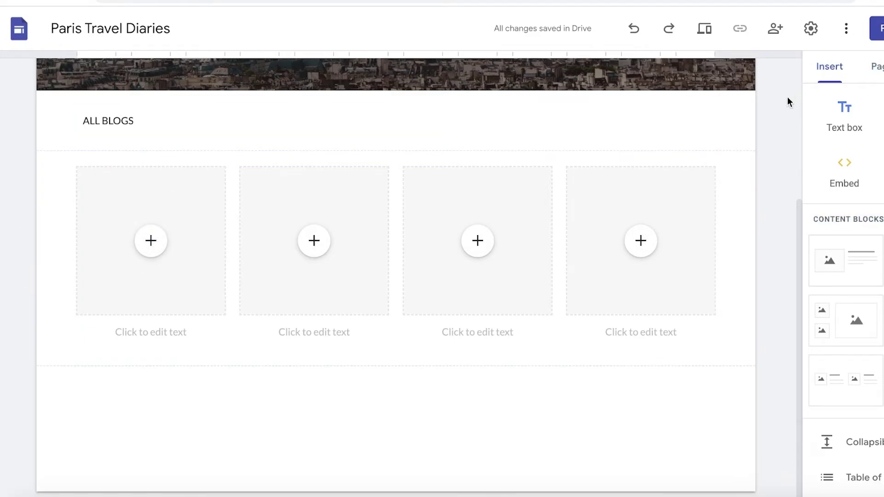
scroll(788, 97, "up", 5)
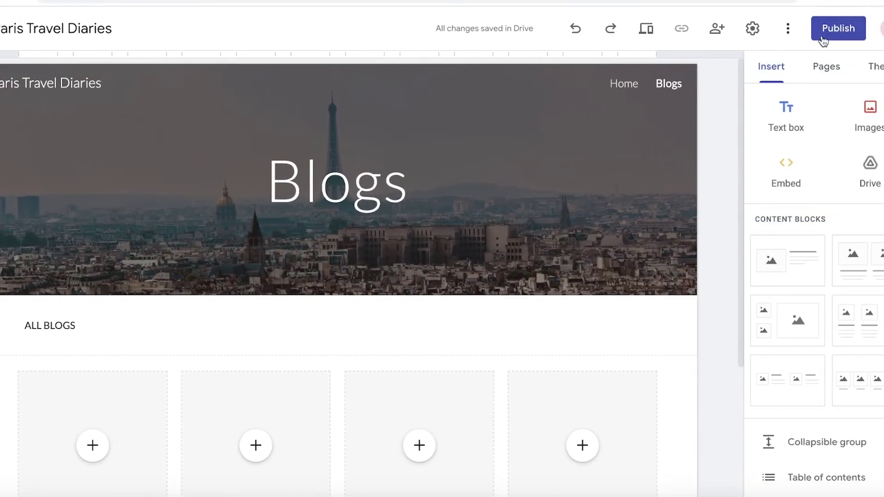
Publish the site at the web address paris-travel-diaries
left_click(788, 69)
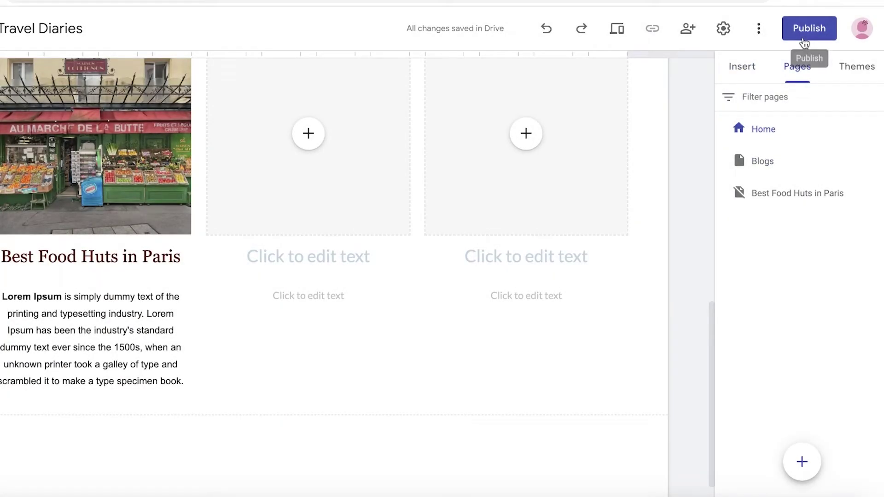
left_click(805, 37)
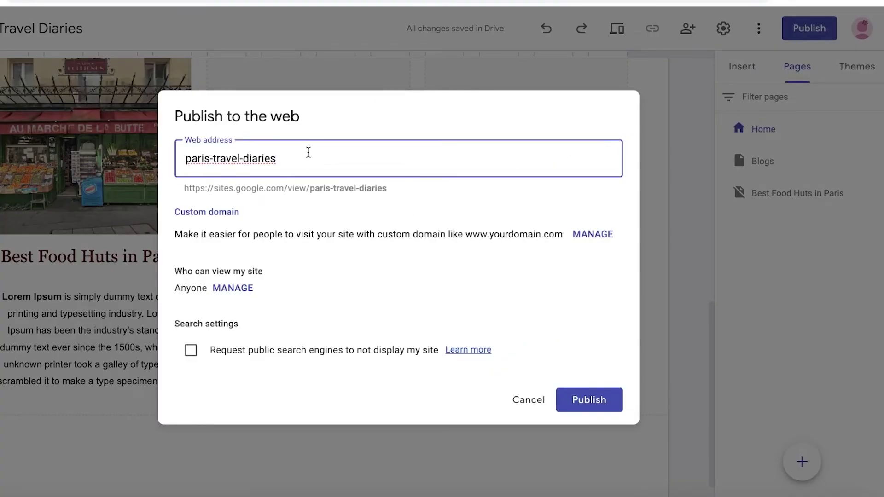
left_click(607, 399)
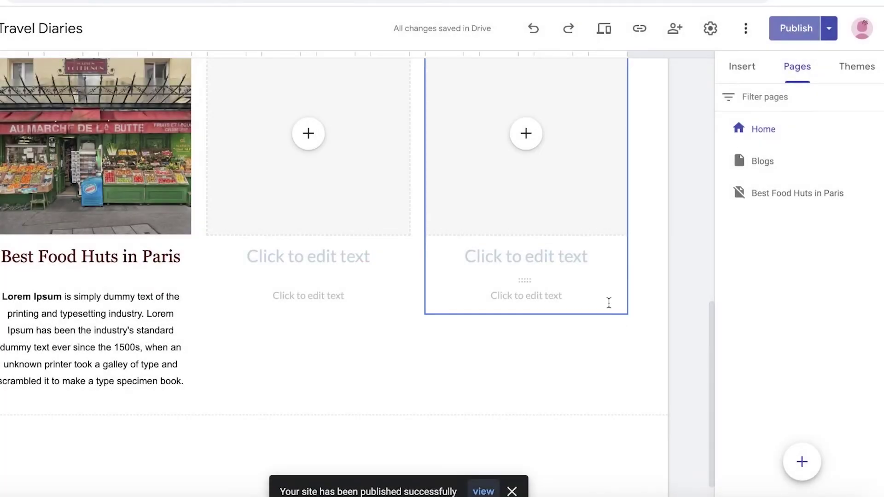
Review changes and republish so no unpublished changes remain, then return to the editor
left_click(793, 113)
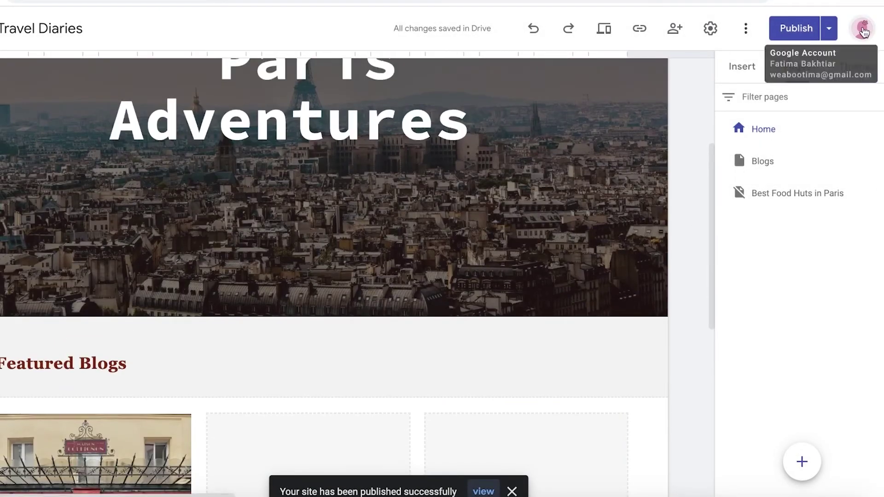
left_click(829, 28)
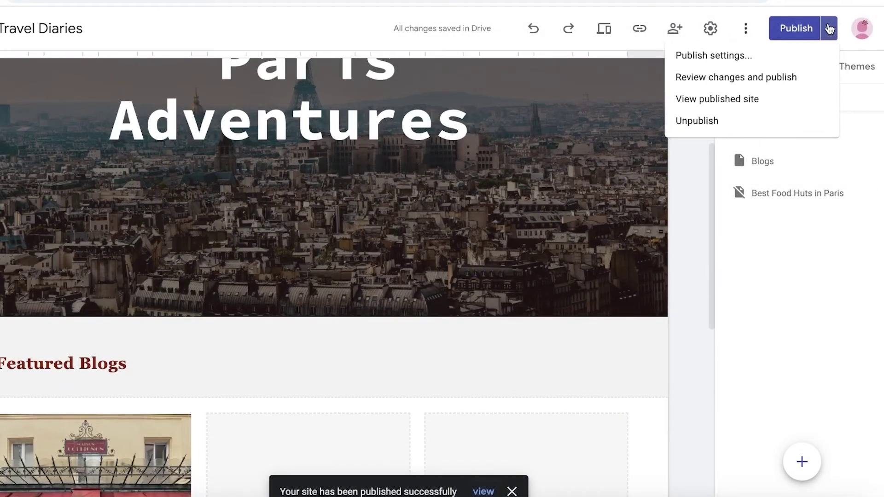
left_click(800, 31)
left_click(800, 30)
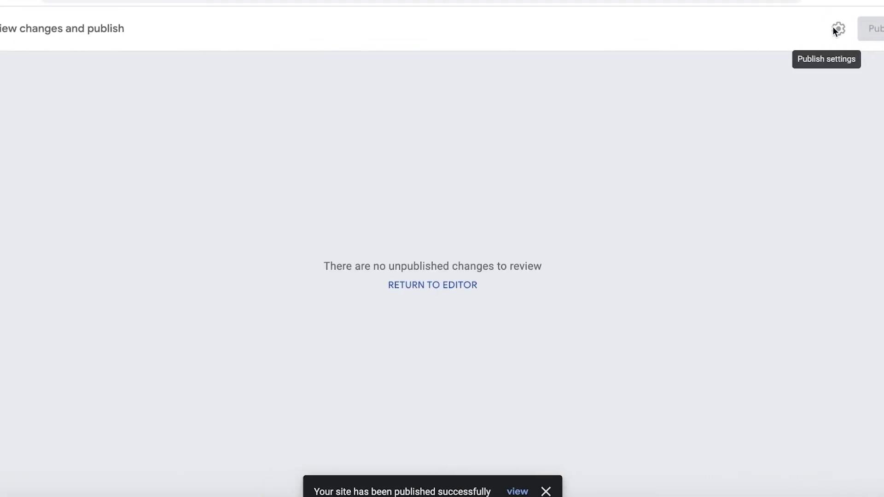
left_click(1, 29)
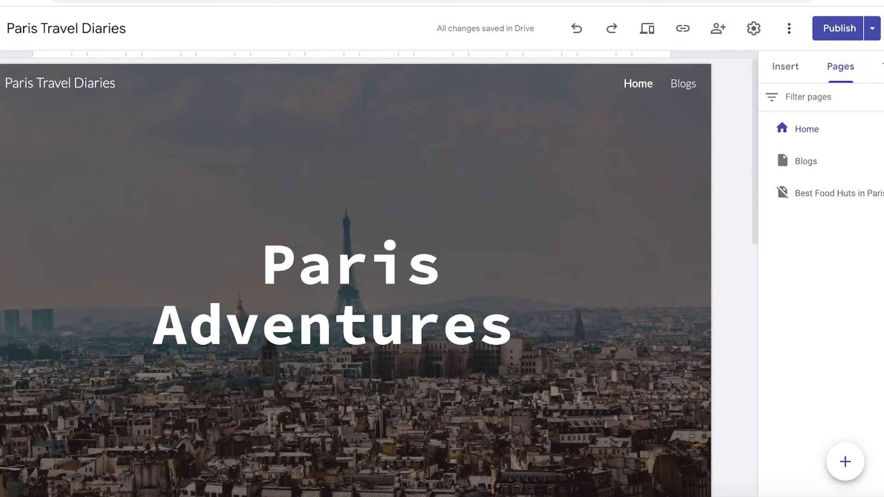
Open Paris Travel Diaries in a new tab from the Sites home page's site card
left_click(1, 28)
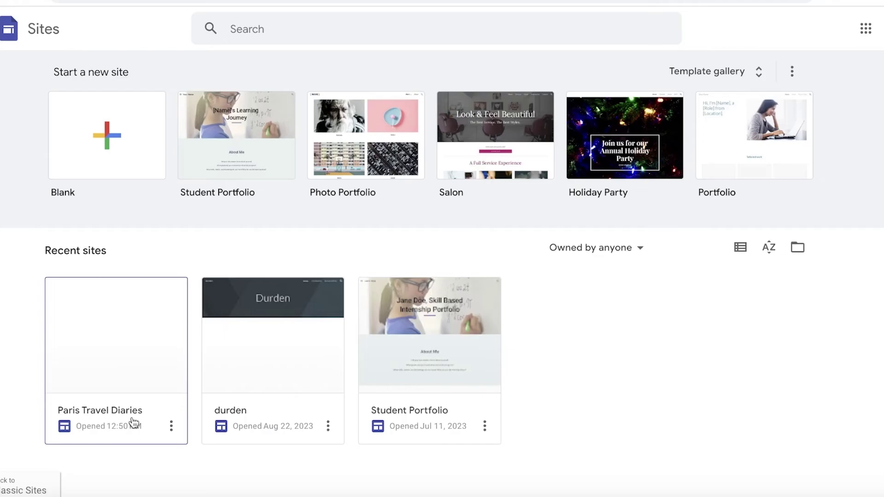
left_click(171, 426)
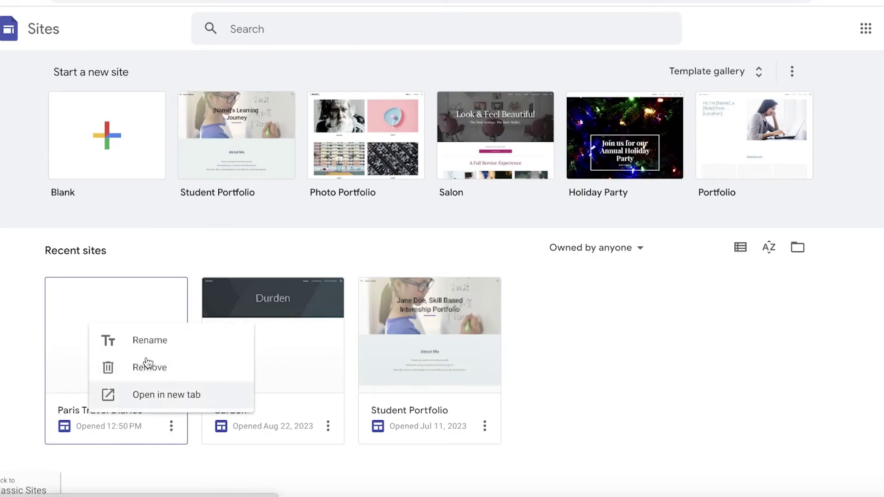
left_click(148, 396)
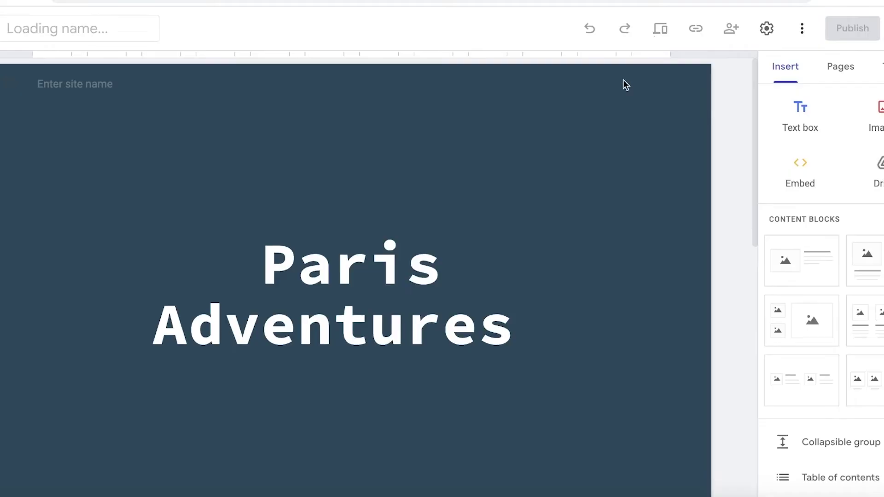
Check the change review, select the Paris Adventures title, and bring up the Publish dropdown
left_click(852, 28)
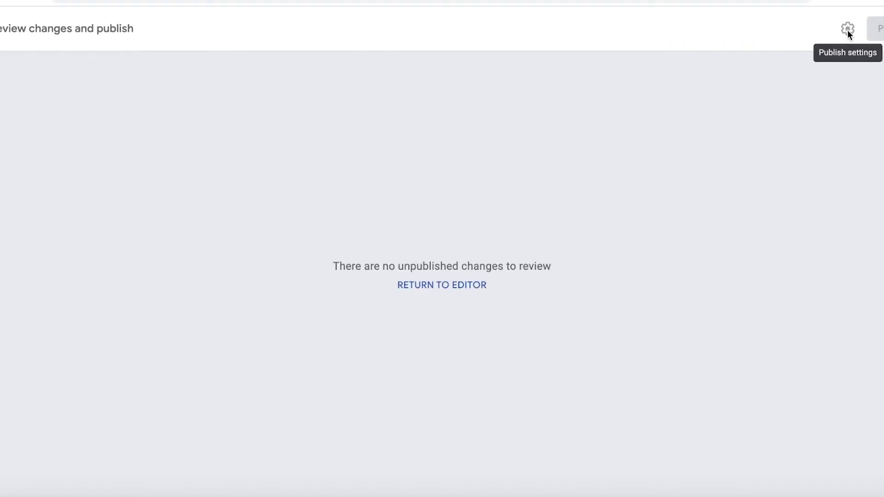
key("Escape")
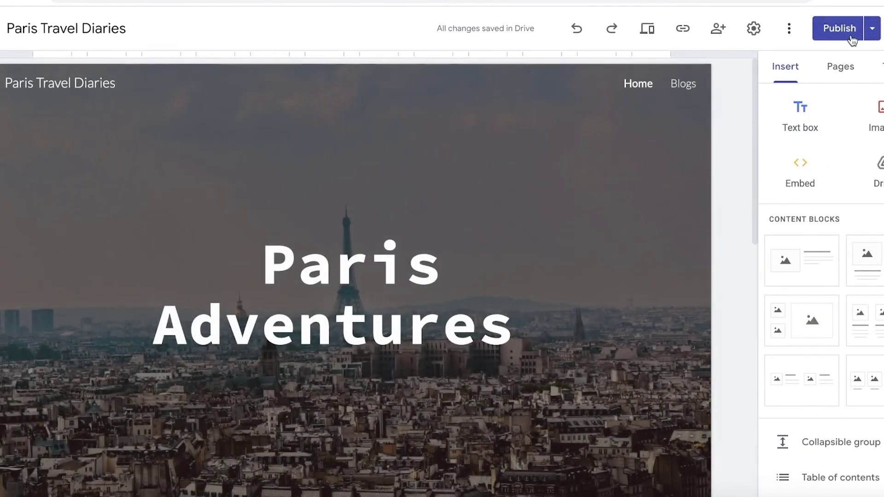
left_click(869, 32)
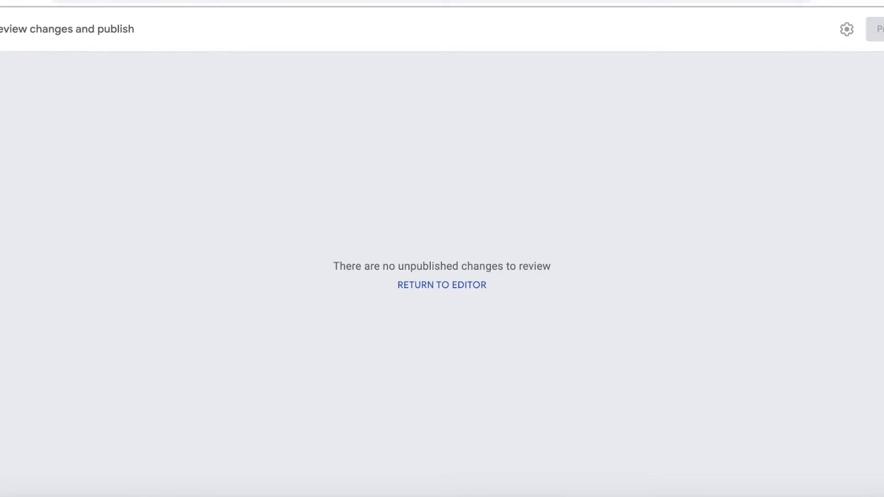
key("Escape")
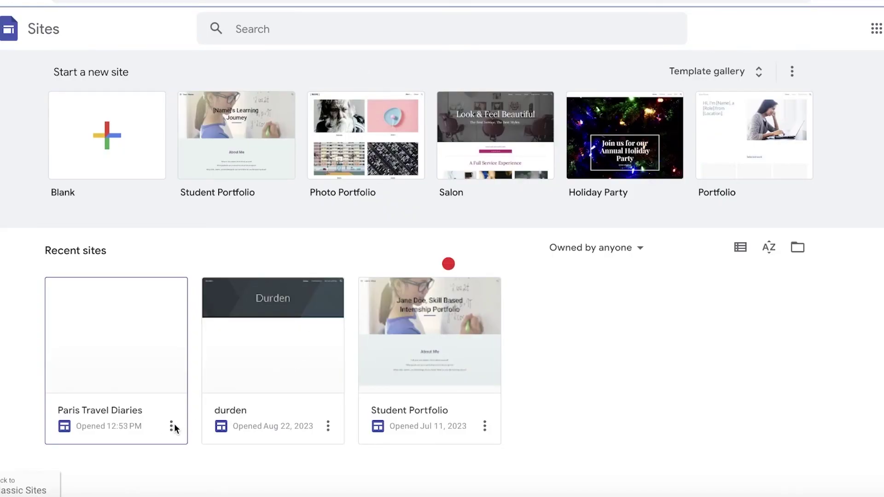
left_click(172, 425)
left_click(222, 340)
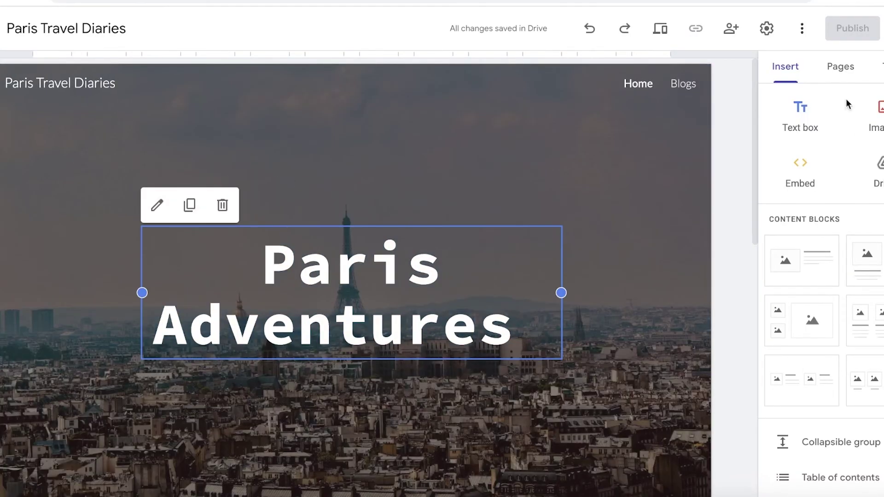
left_click(791, 27)
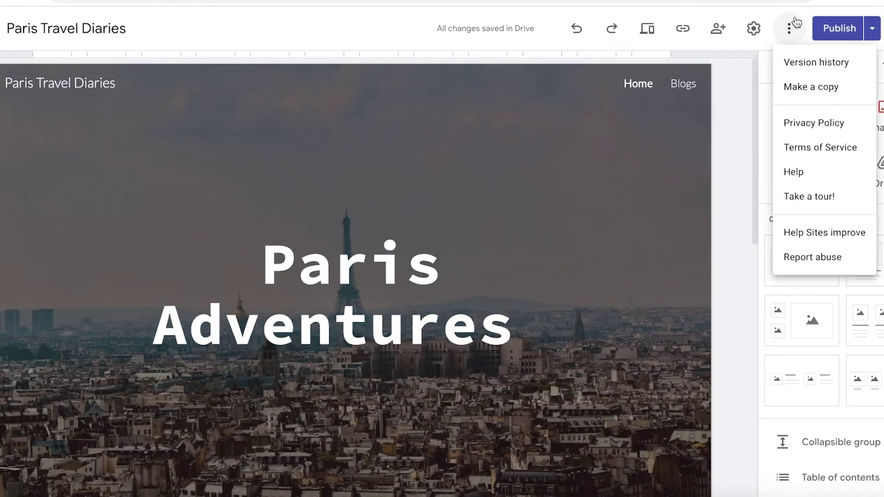
left_click(880, 27)
left_click(880, 28)
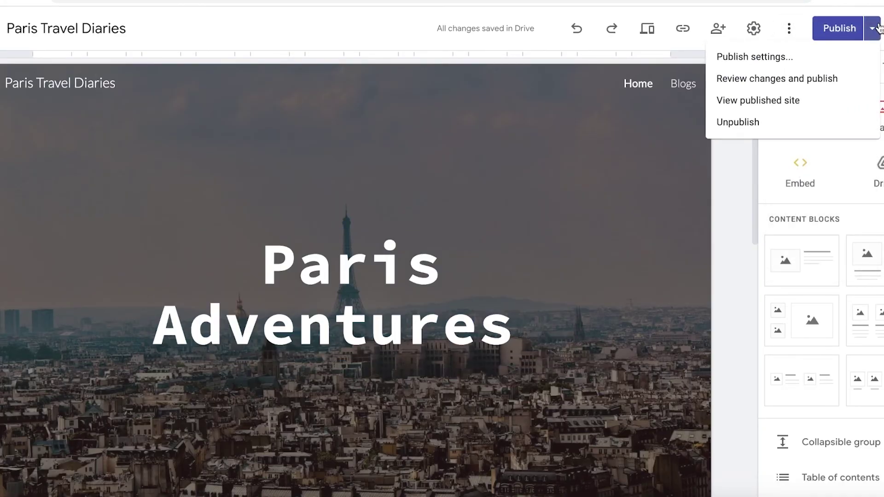
Open the live site at paris-travel-diaries and scroll the Home page to Featured Blogs
left_click(800, 100)
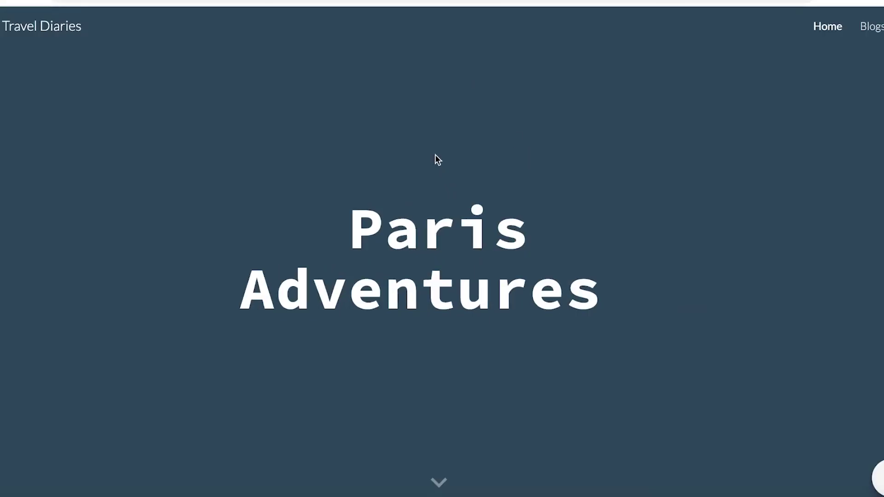
scroll(875, 218, "down", 1)
scroll(876, 218, "down", 10)
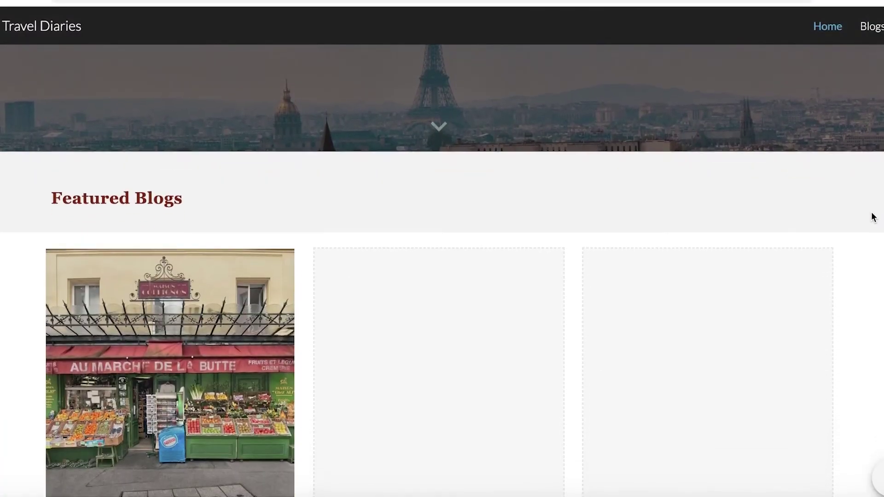
scroll(133, 153, "up", 2)
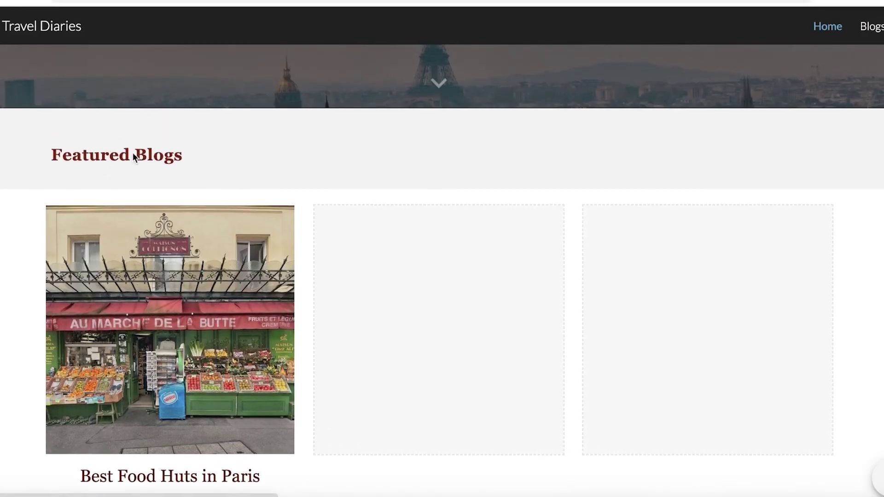
scroll(132, 153, "down", 2)
scroll(781, 92, "up", 10)
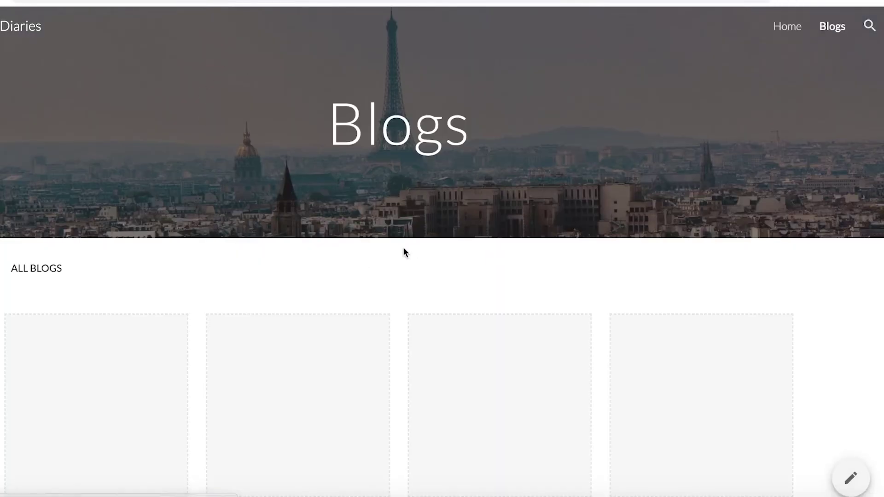
left_click(788, 26)
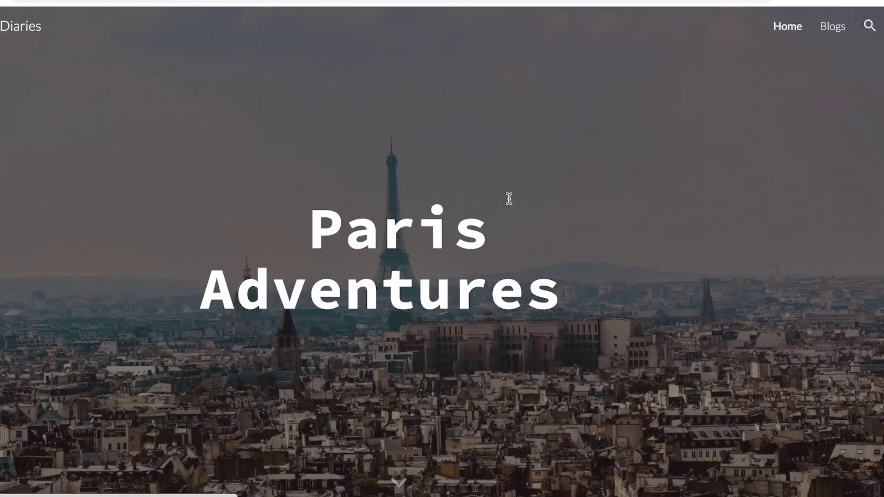
scroll(314, 255, "down", 8)
Verify the Best Food Huts in Paris card's image and title both open the post, then return Home
left_click(111, 230)
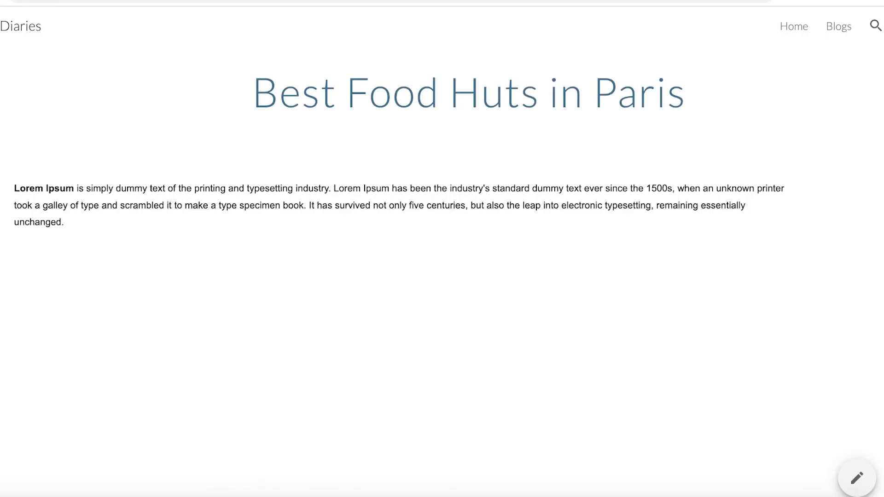
key("alt+Left")
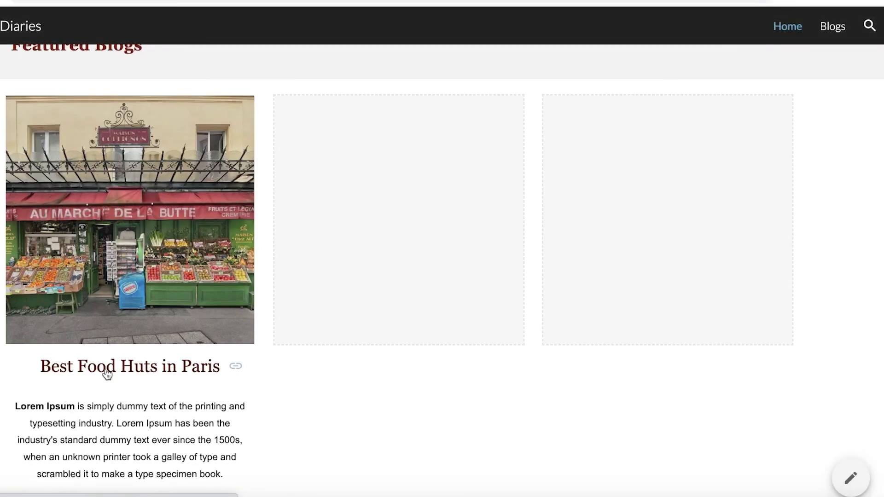
left_click(107, 374)
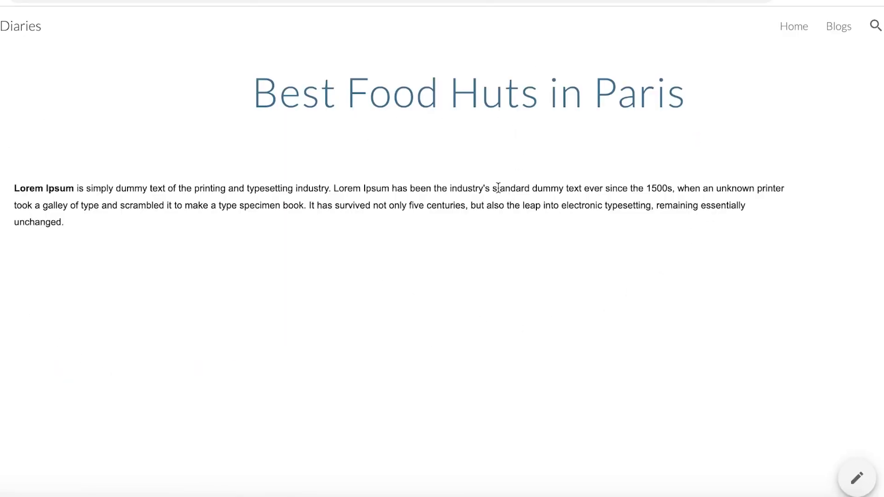
left_click(6, 26)
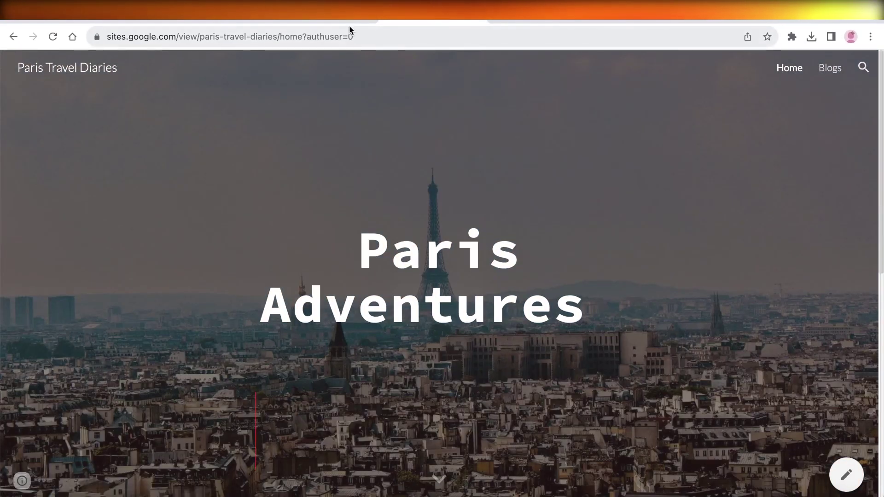
left_click(351, 23)
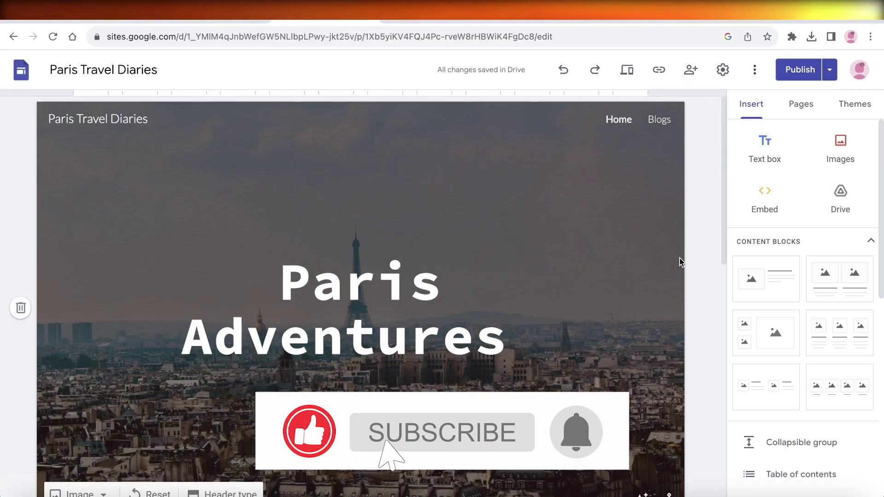
key("ctrl+Tab")
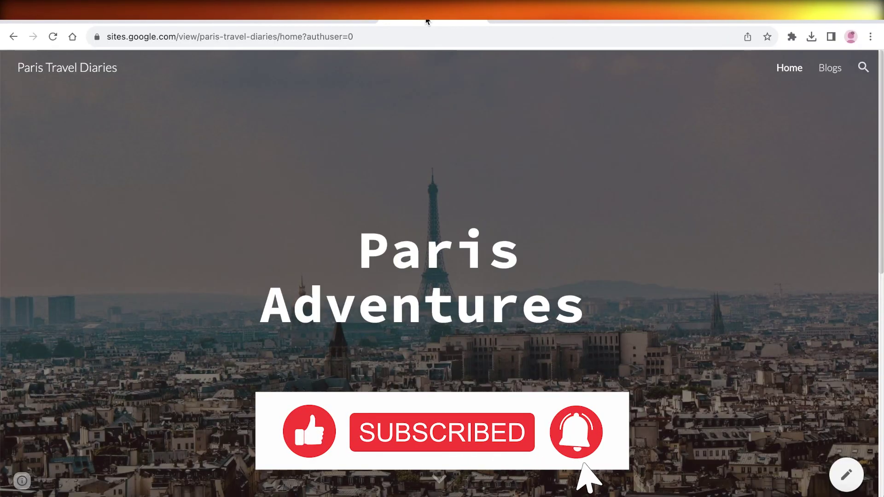